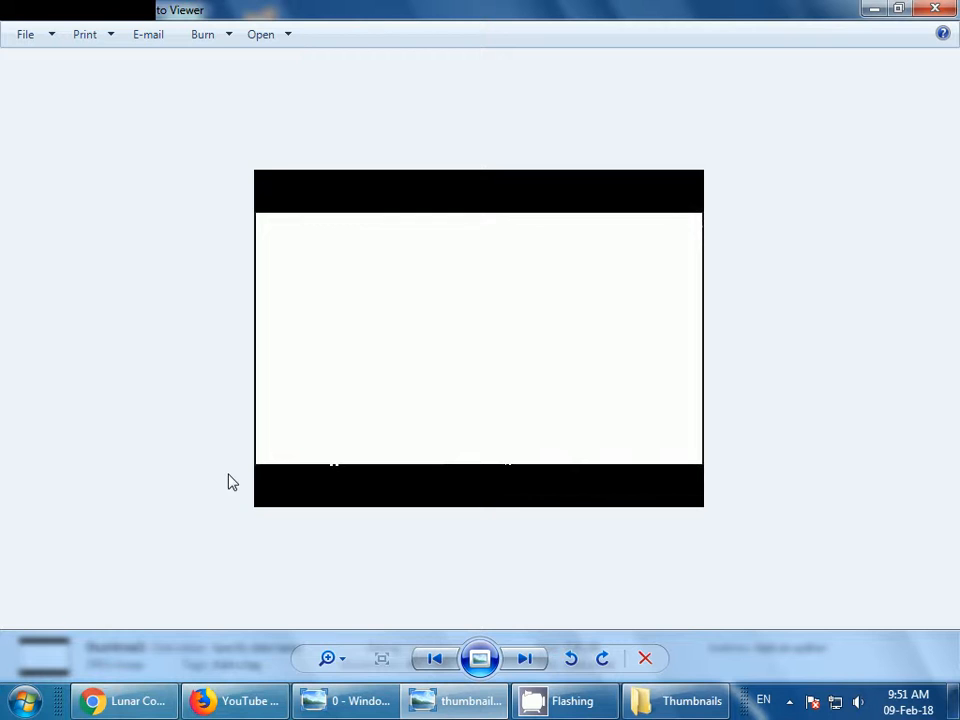
# Examine the image dimensions in thumbnail1's detailed file properties, then close the properties
pyautogui.rightClick(369, 388)
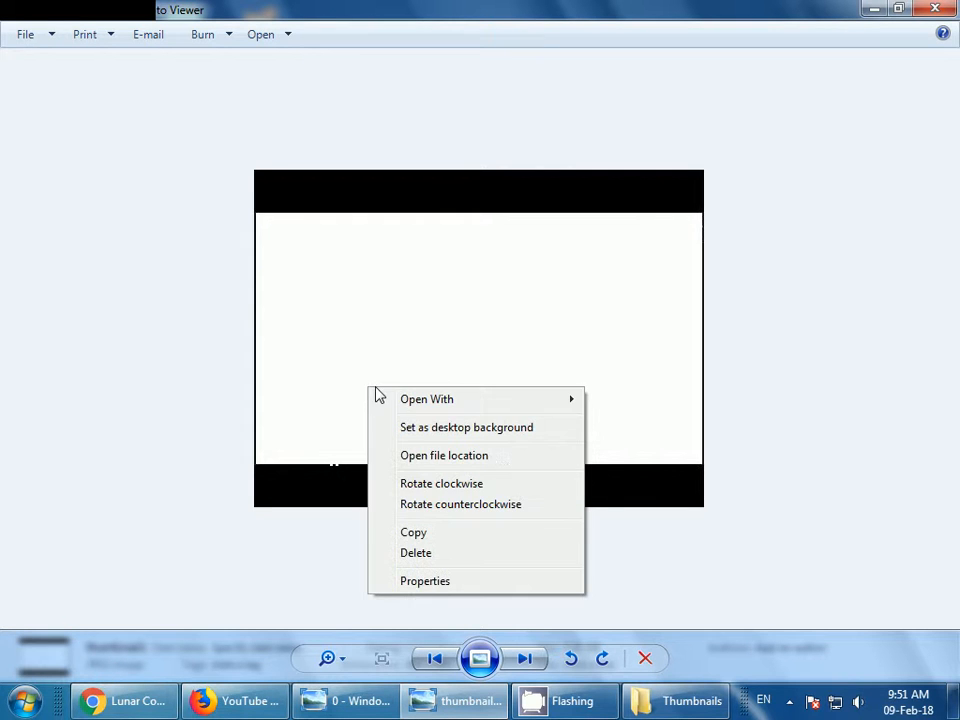
pyautogui.click(407, 582)
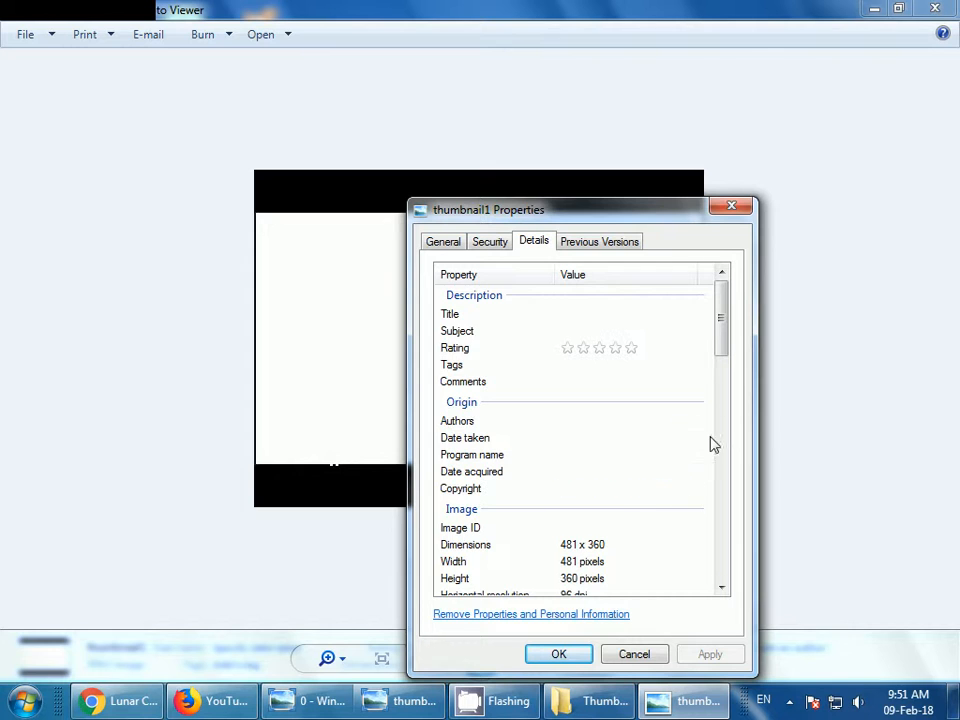
pyautogui.moveTo(720, 339)
pyautogui.mouseDown()
pyautogui.moveTo(720, 368)
pyautogui.moveTo(720, 360)
pyautogui.mouseUp()
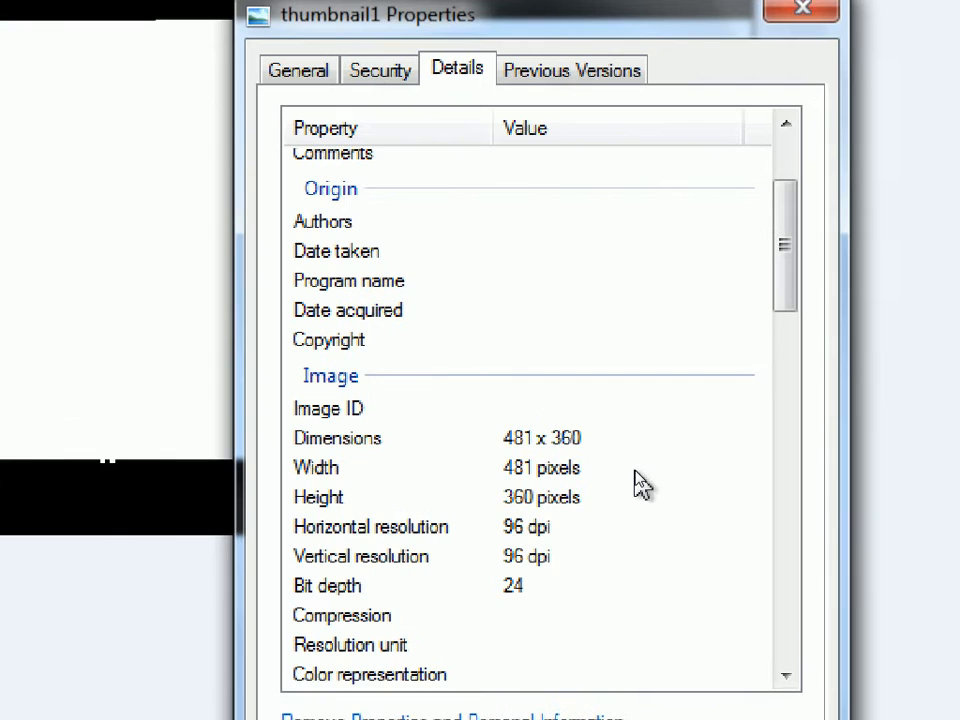
pyautogui.scroll(1, 634, 478)
pyautogui.scroll(-1, 638, 604)
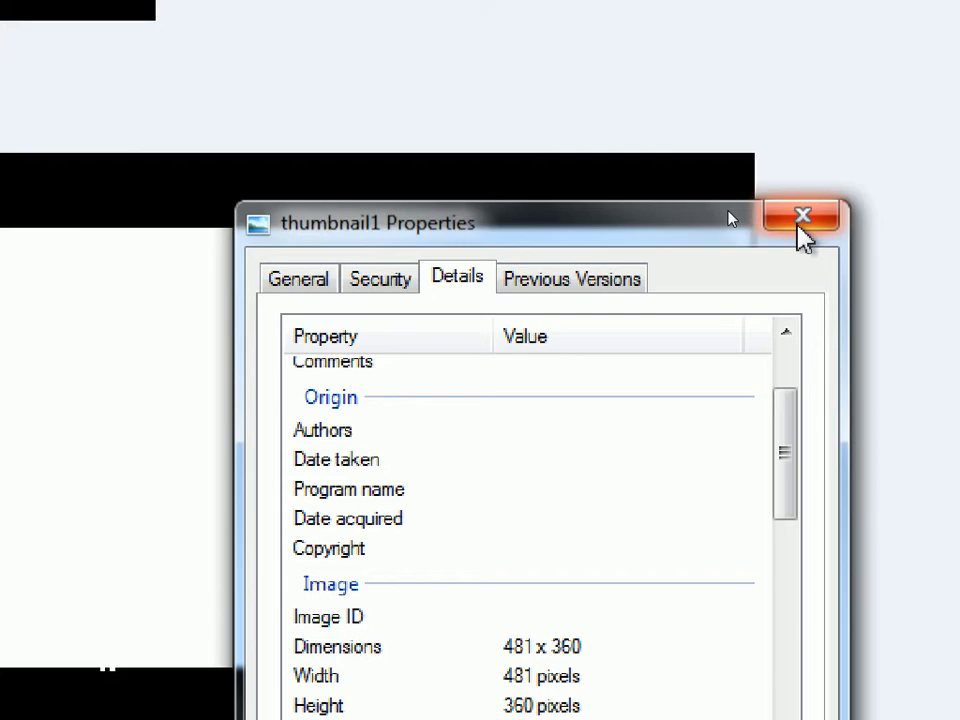
pyautogui.click(802, 9)
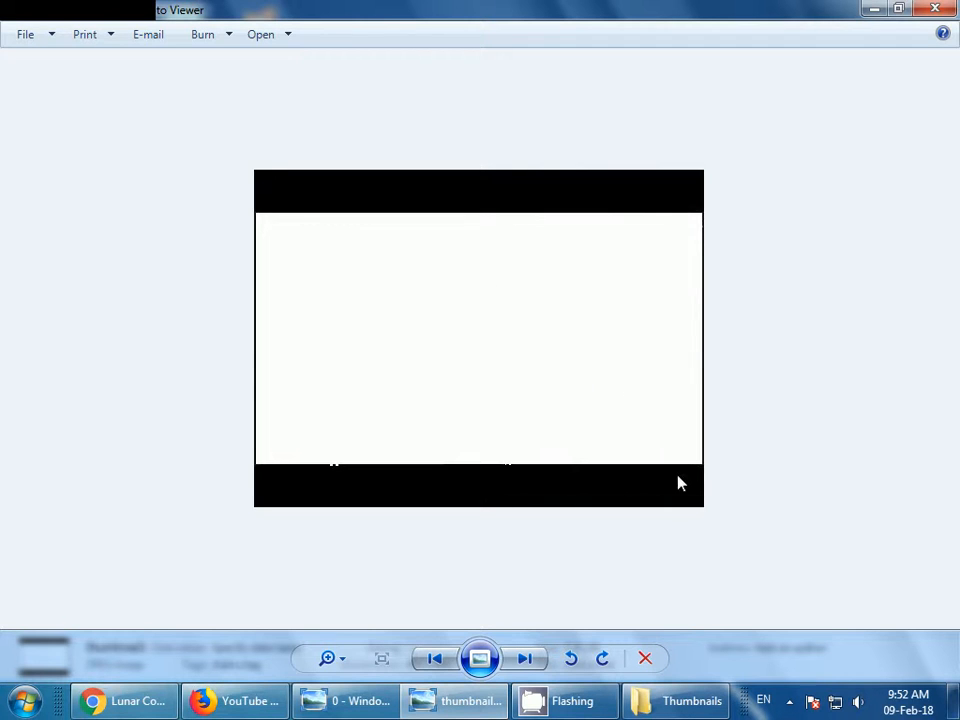
# Open the thumbnail1 image in Paint for editing
pyautogui.rightClick(571, 383)
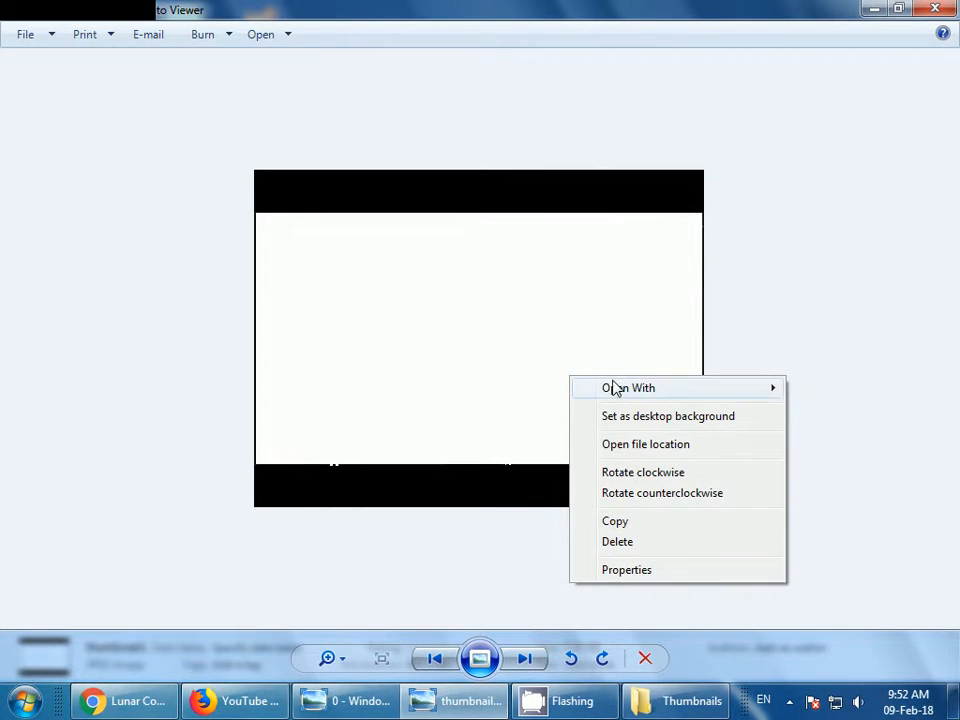
pyautogui.moveTo(632, 396)
pyautogui.click(394, 389)
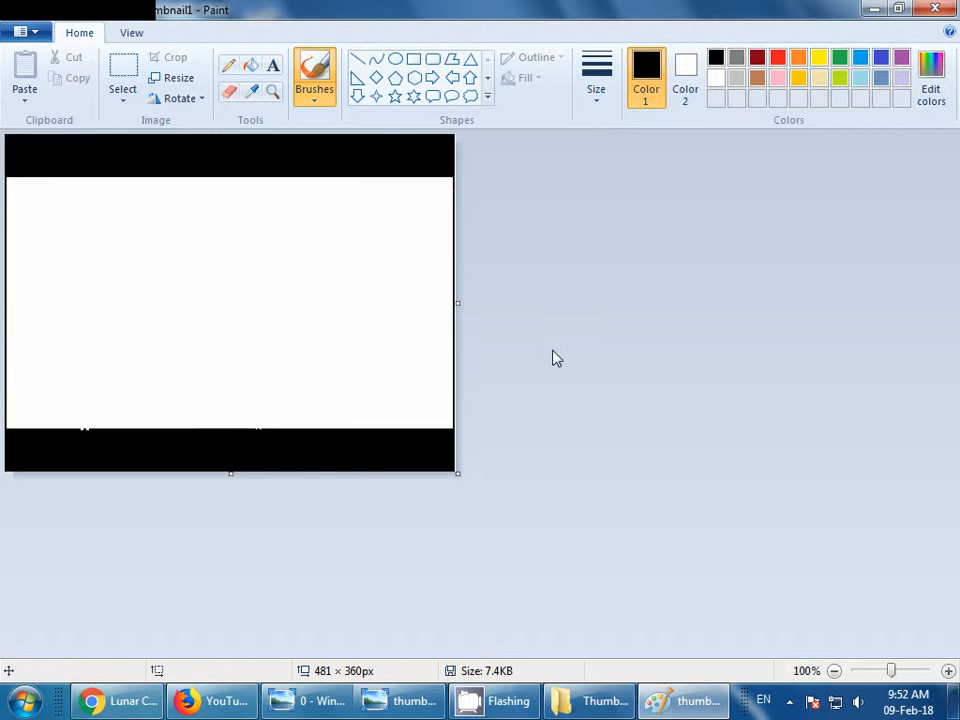
# Minimize the open windows to reach the desktop and start Inpage 2010 Professional
pyautogui.click(875, 10)
pyautogui.click(874, 12)
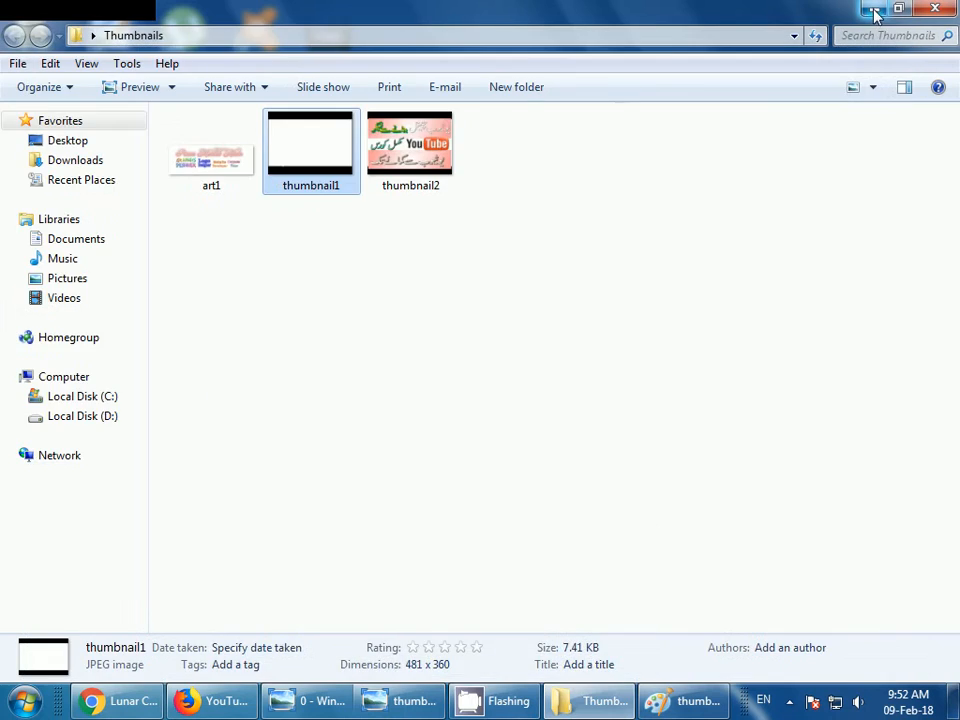
pyautogui.click(874, 12)
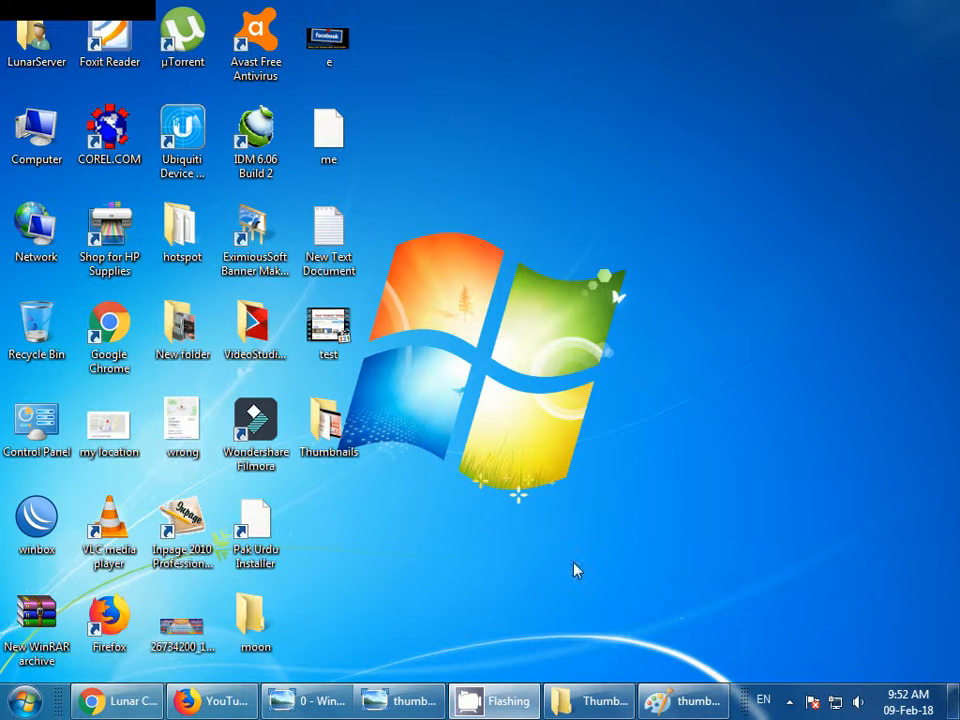
pyautogui.doubleClick(190, 540)
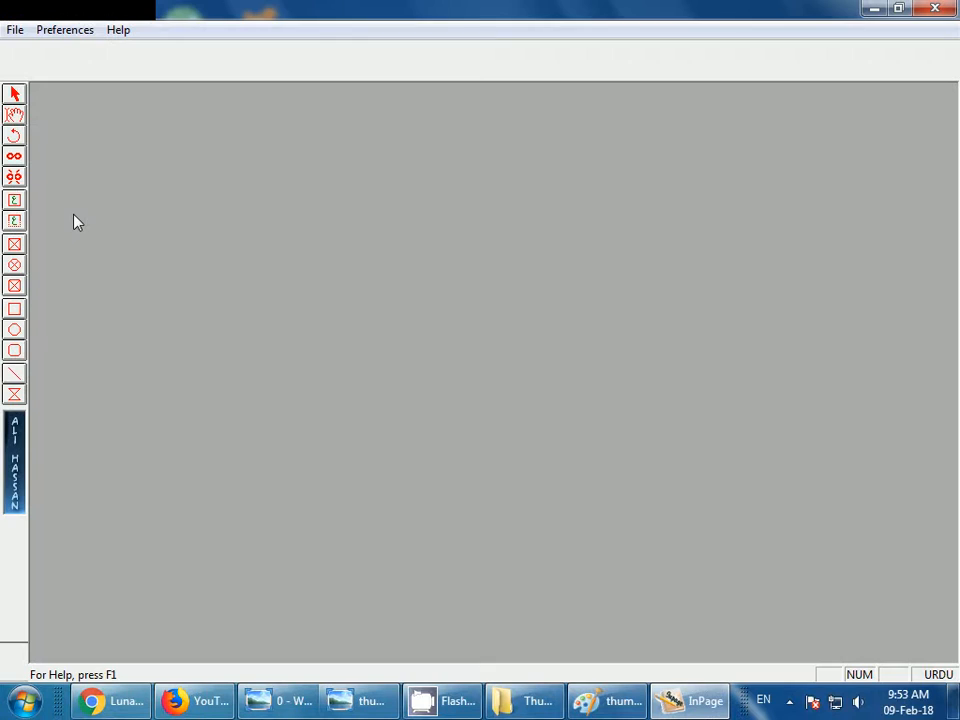
# Create a new one-page A4 portrait document with right-to-left direction and display it at 200%
pyautogui.click(12, 32)
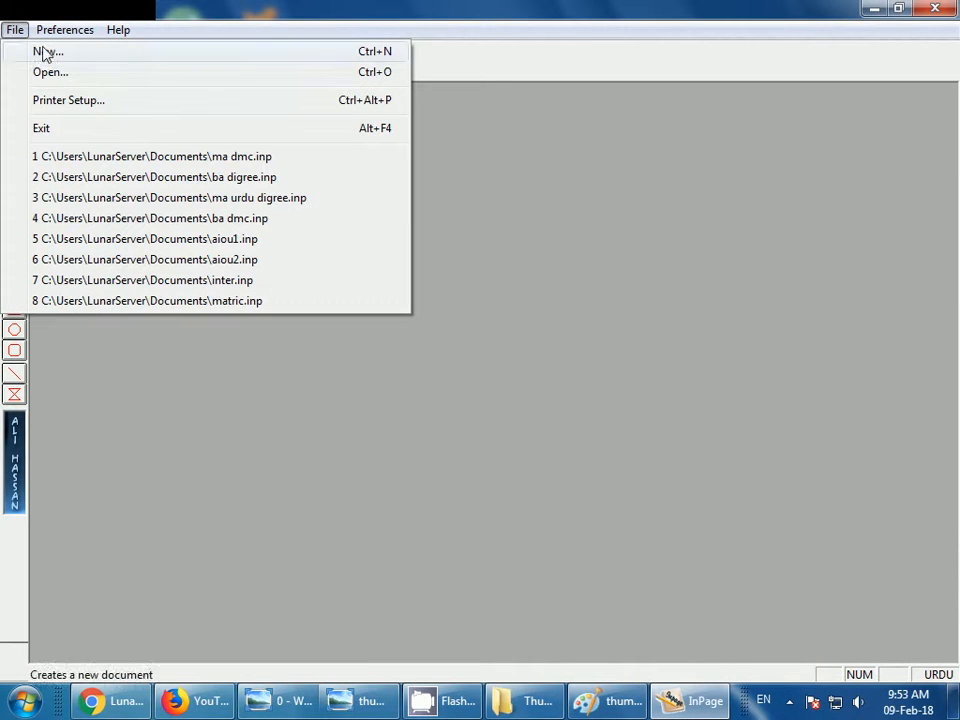
pyautogui.click(40, 51)
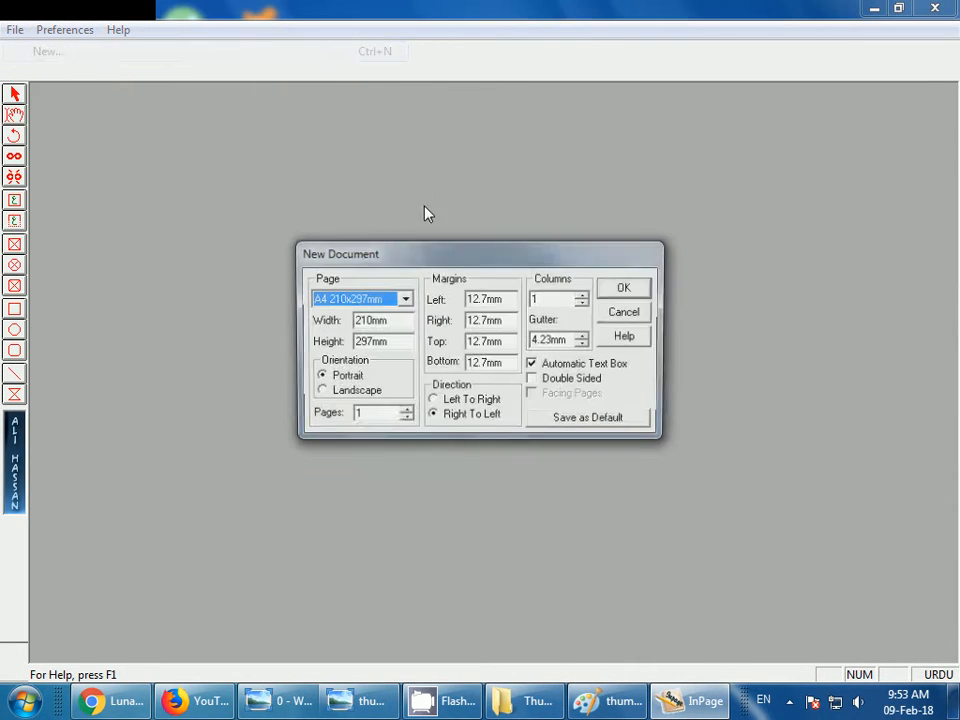
pyautogui.click(621, 289)
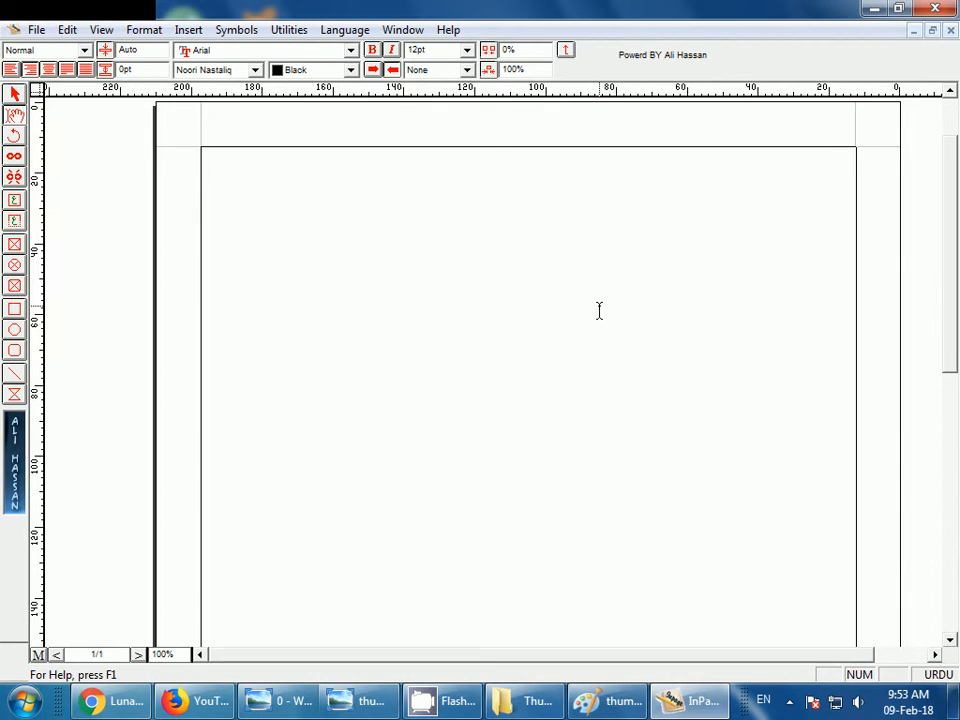
pyautogui.hotkey('ctrl', '2')
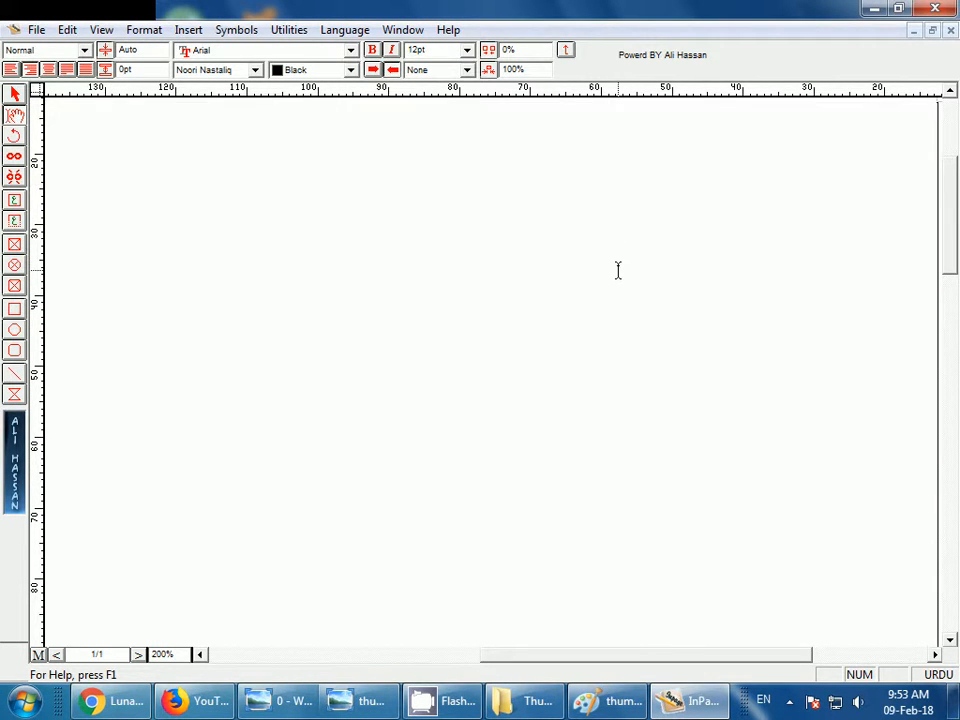
# Close the Thumbnails folder window and the photo viewer window showing thumbnail1
pyautogui.click(517, 706)
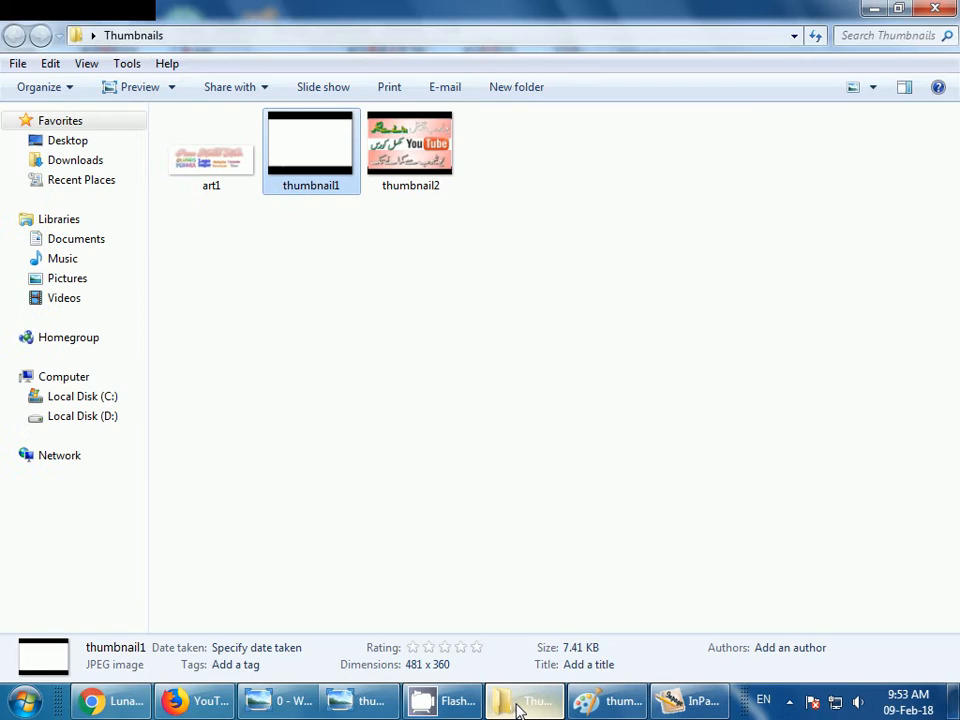
pyautogui.click(935, 8)
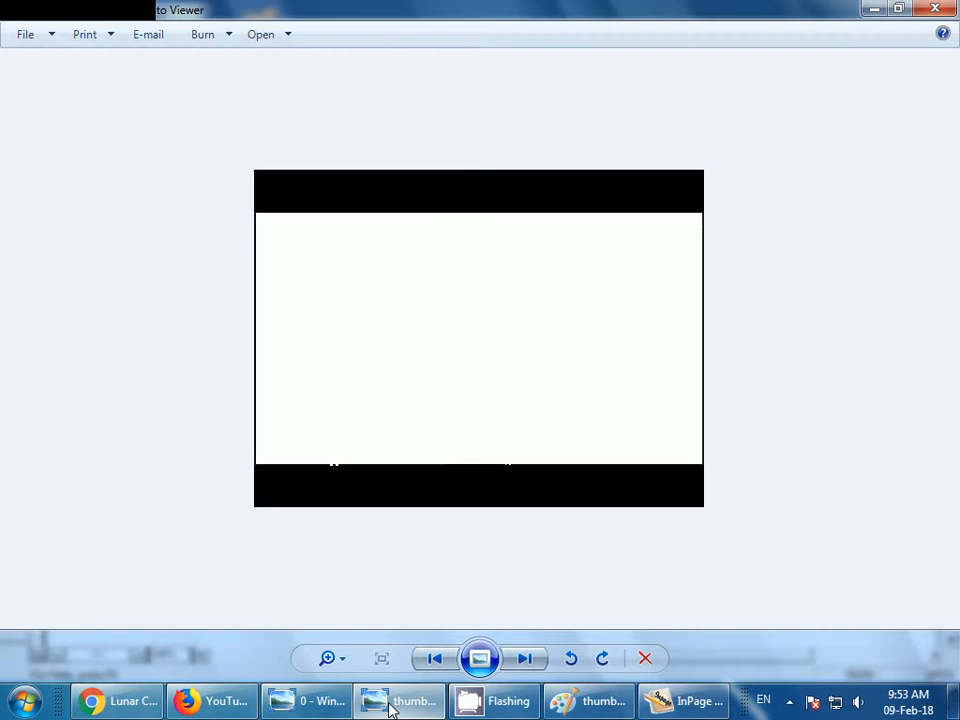
pyautogui.click(393, 704)
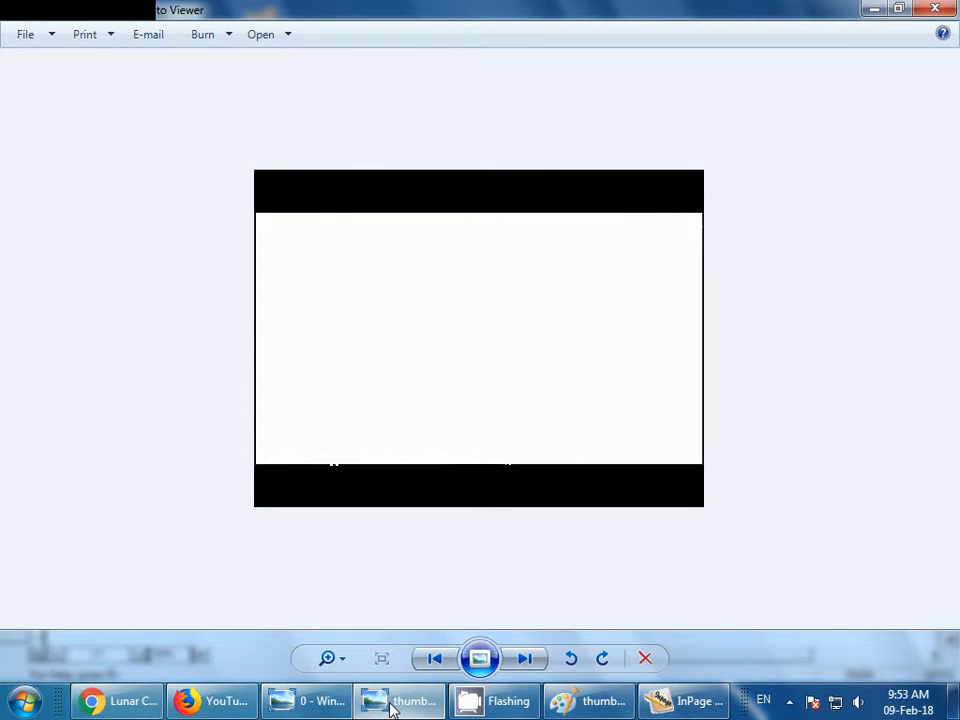
pyautogui.click(935, 9)
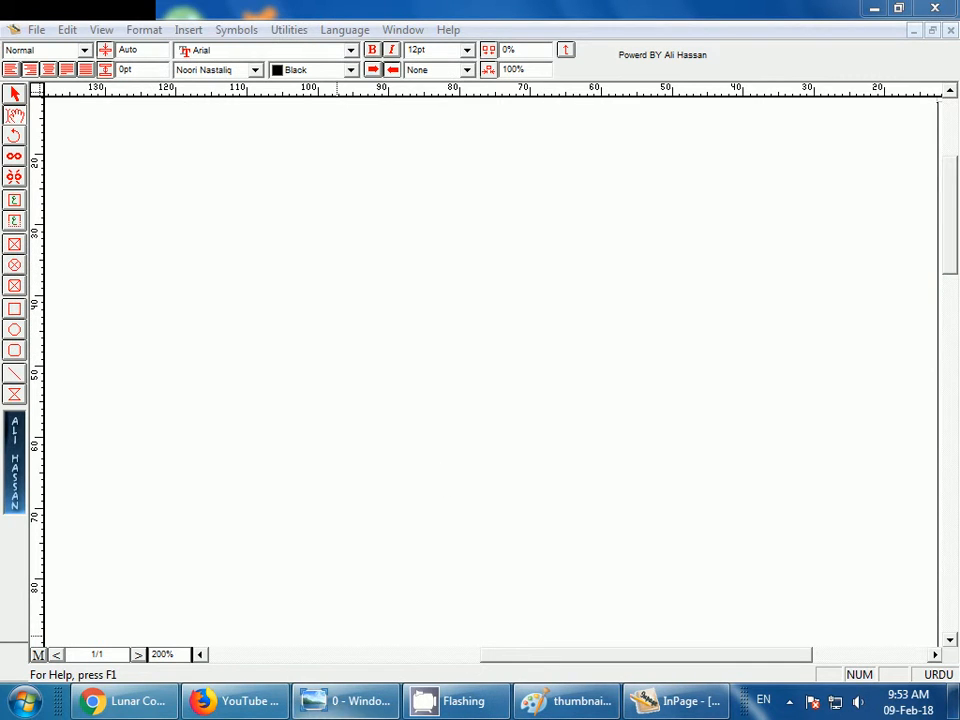
pyautogui.click(337, 705)
pyautogui.click(337, 705)
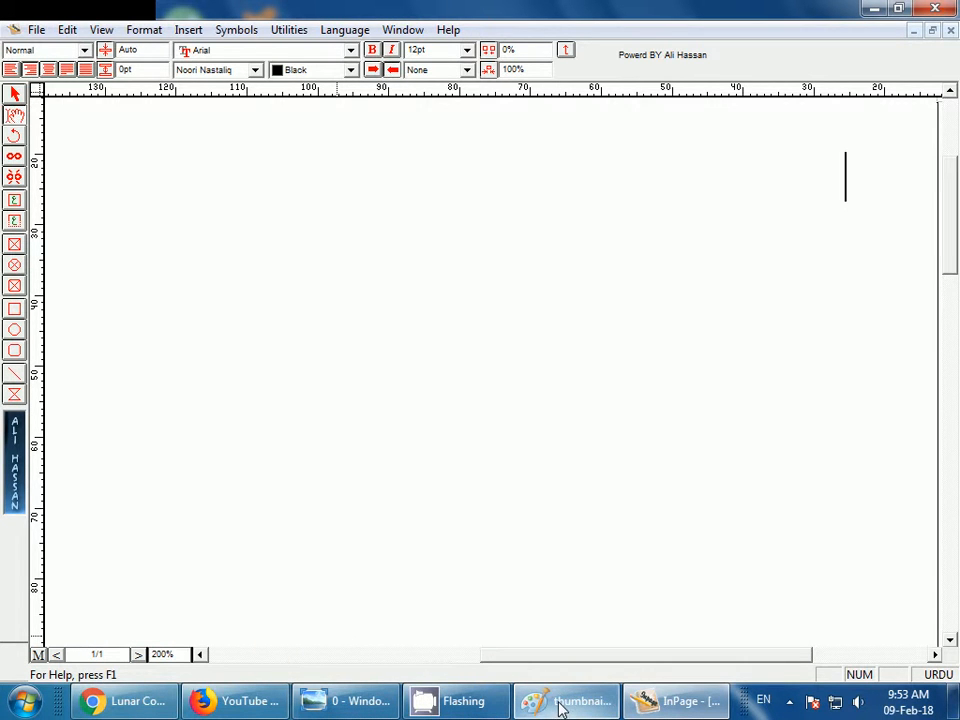
pyautogui.moveTo(583, 707)
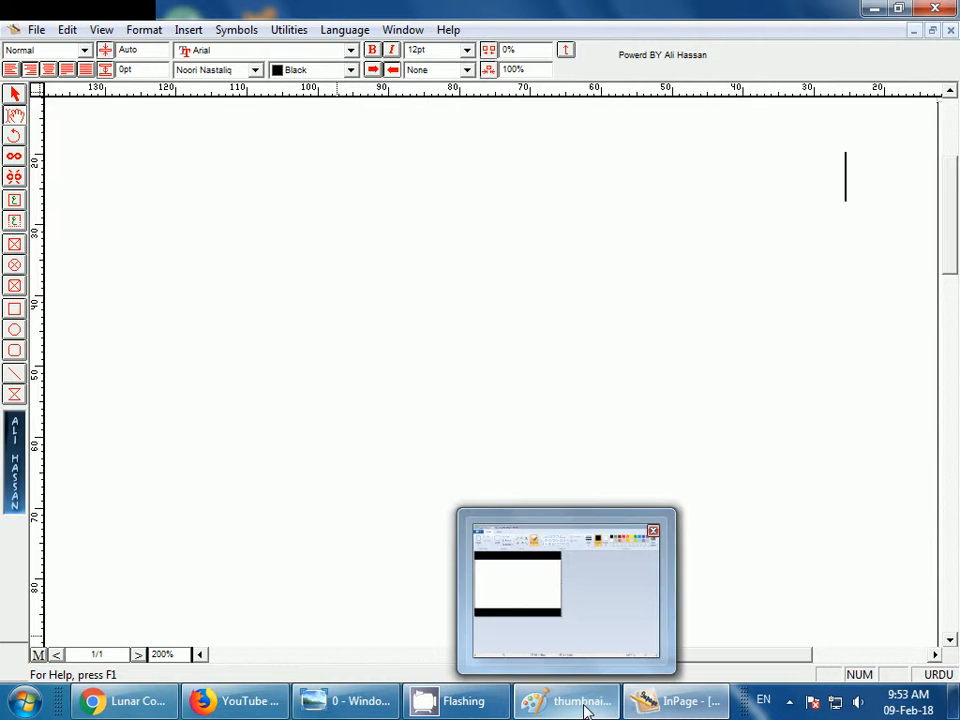
pyautogui.moveTo(669, 703)
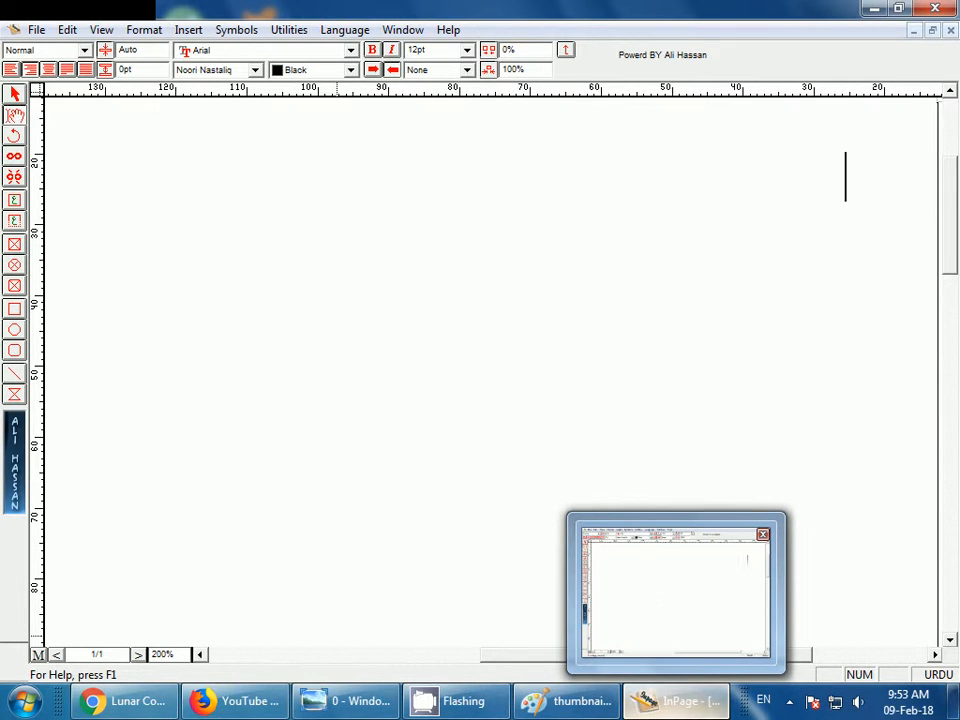
pyautogui.click(583, 712)
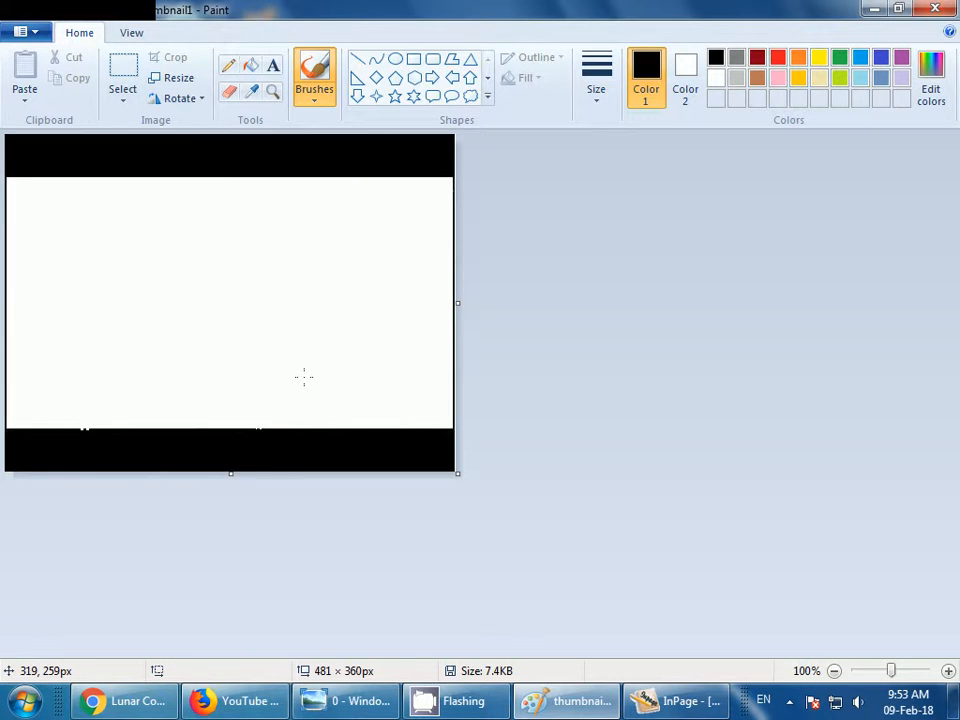
pyautogui.click(673, 703)
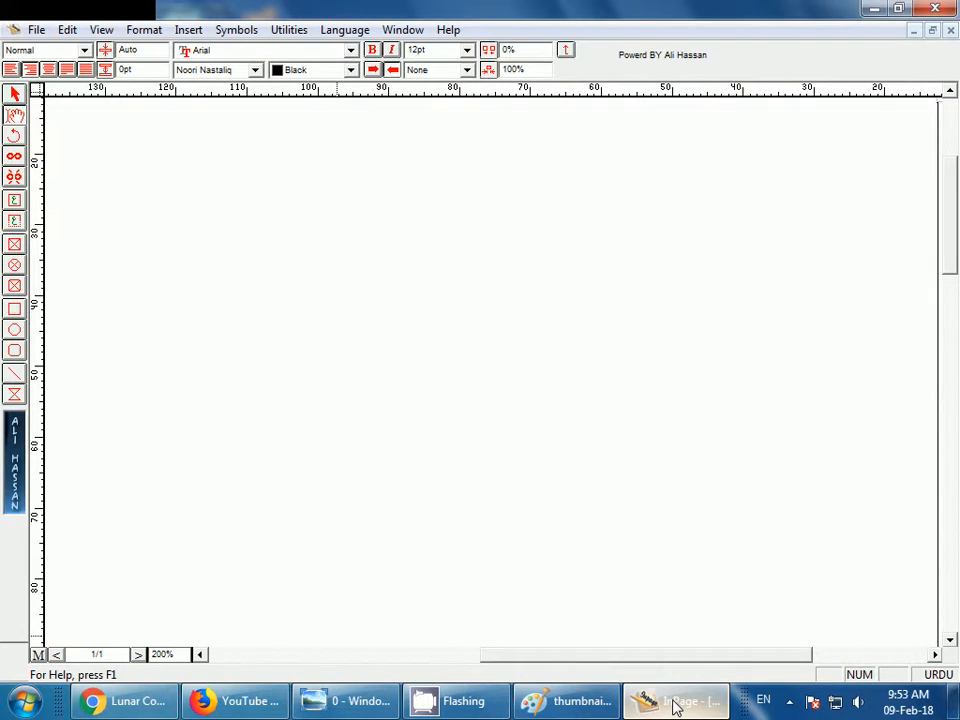
# Start a second Paint window with a blank untitled canvas and minimize it
pyautogui.click(25, 700)
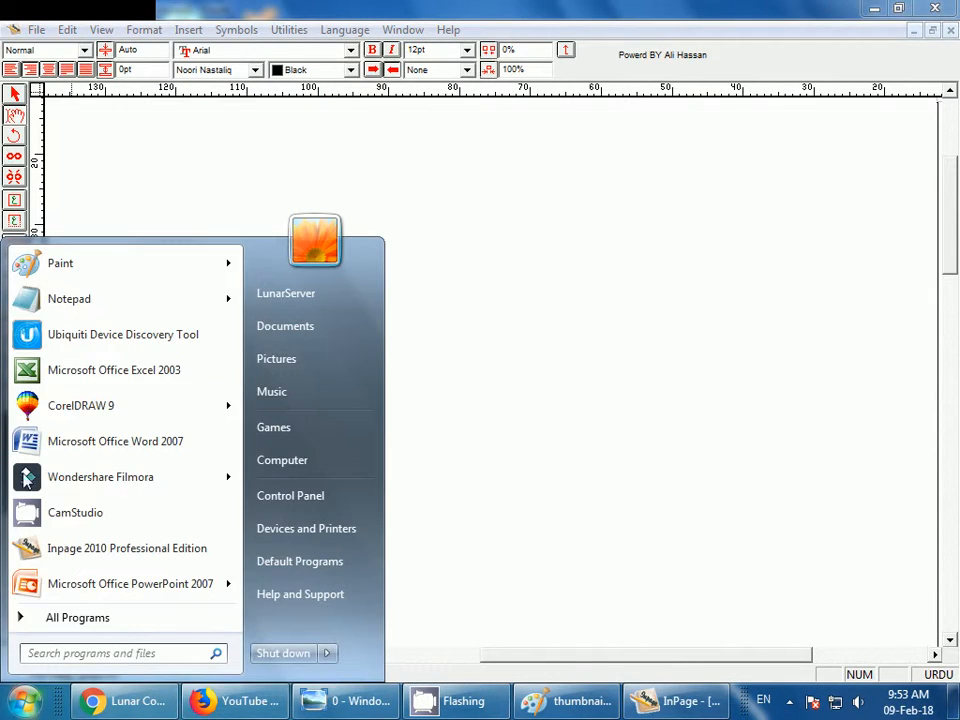
pyautogui.click(58, 266)
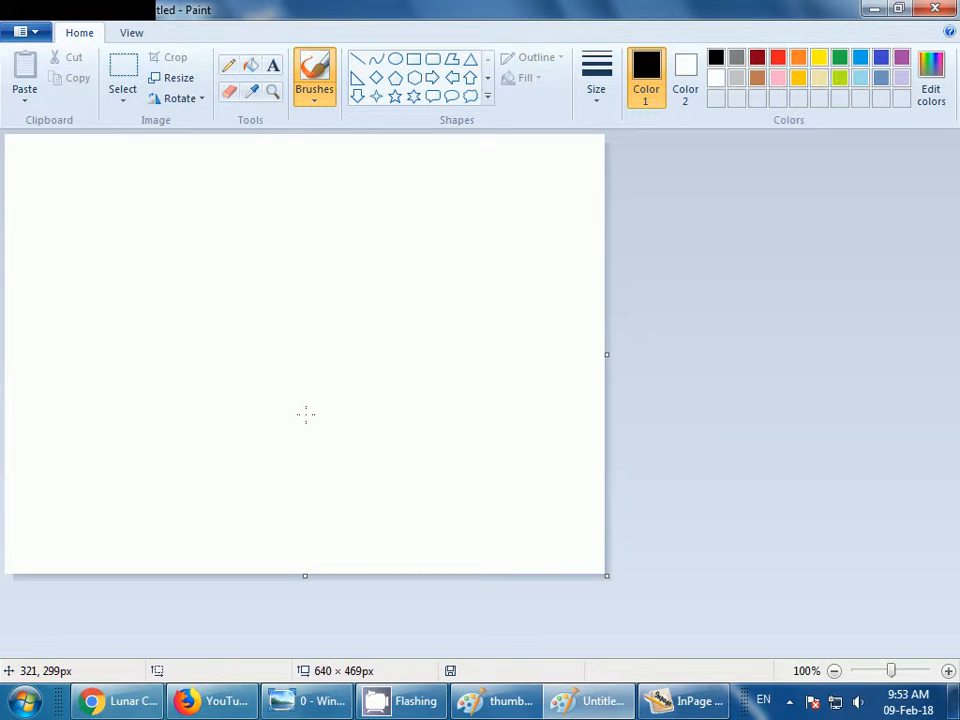
pyautogui.click(872, 12)
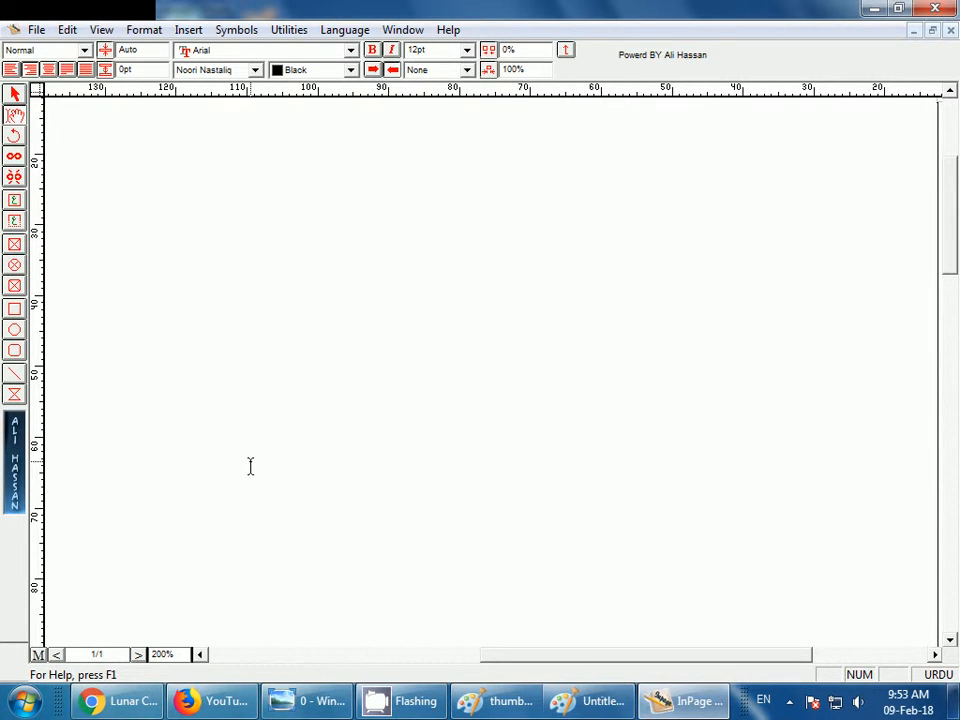
# Start CorelDRAW 9 and create a new blank graphic
pyautogui.click(22, 704)
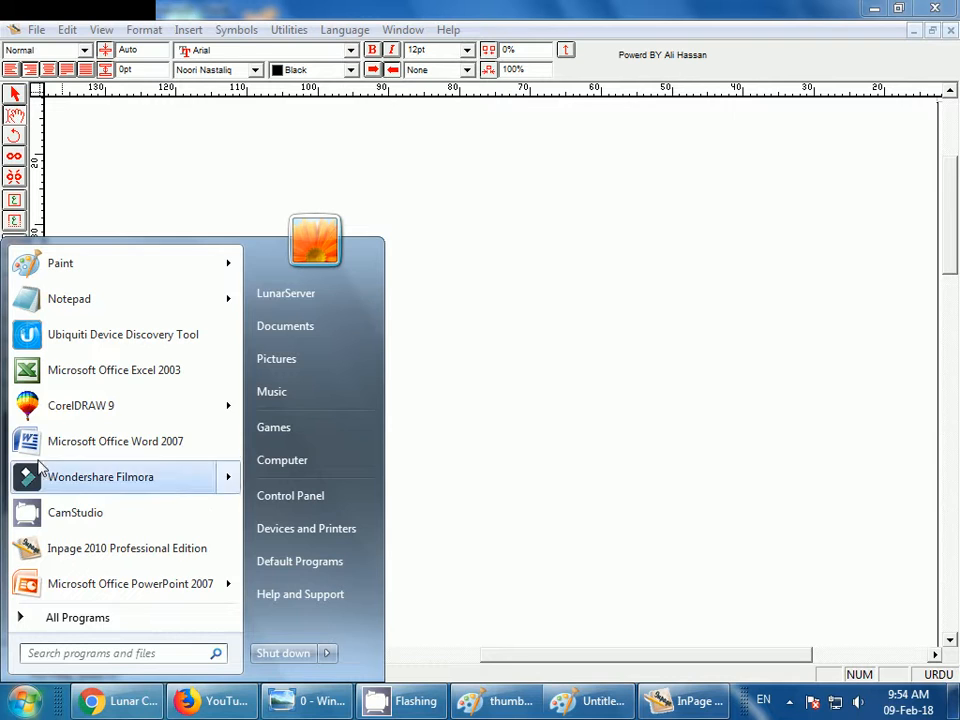
pyautogui.click(71, 408)
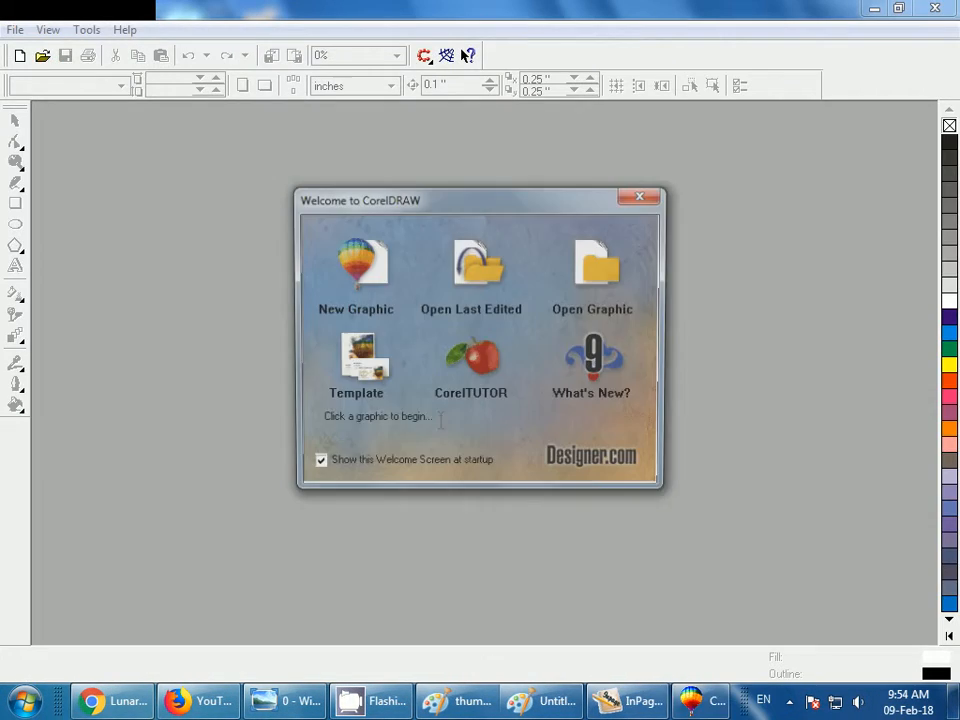
pyautogui.click(372, 270)
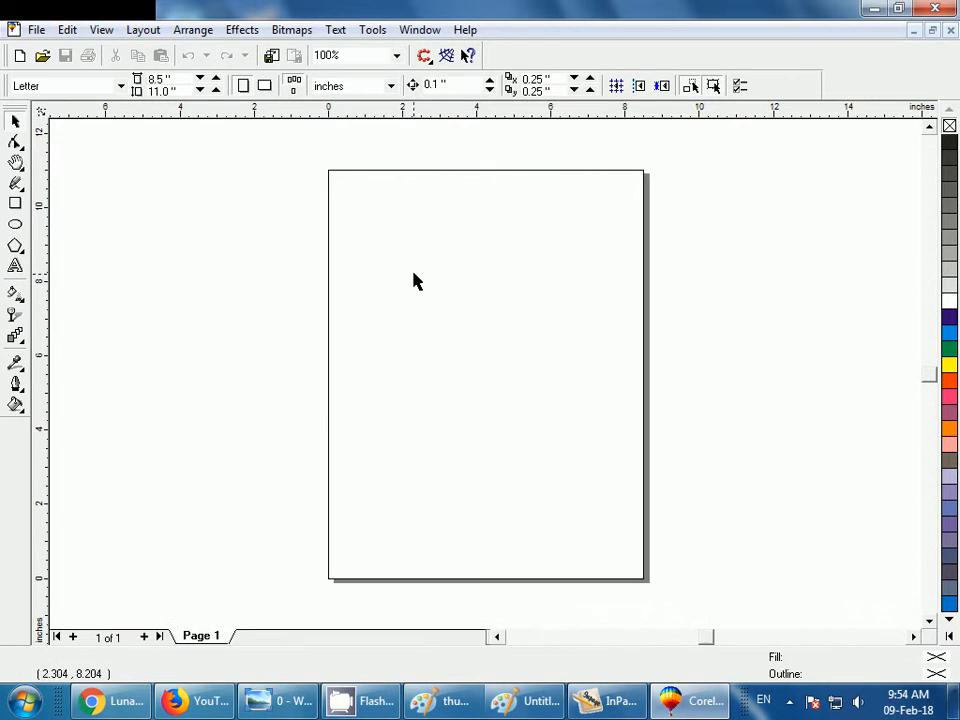
# Switch to InPage, enter the indented Urdu text "میری پہلی وڈیو" on the page's second line, and select its text box
pyautogui.click(597, 706)
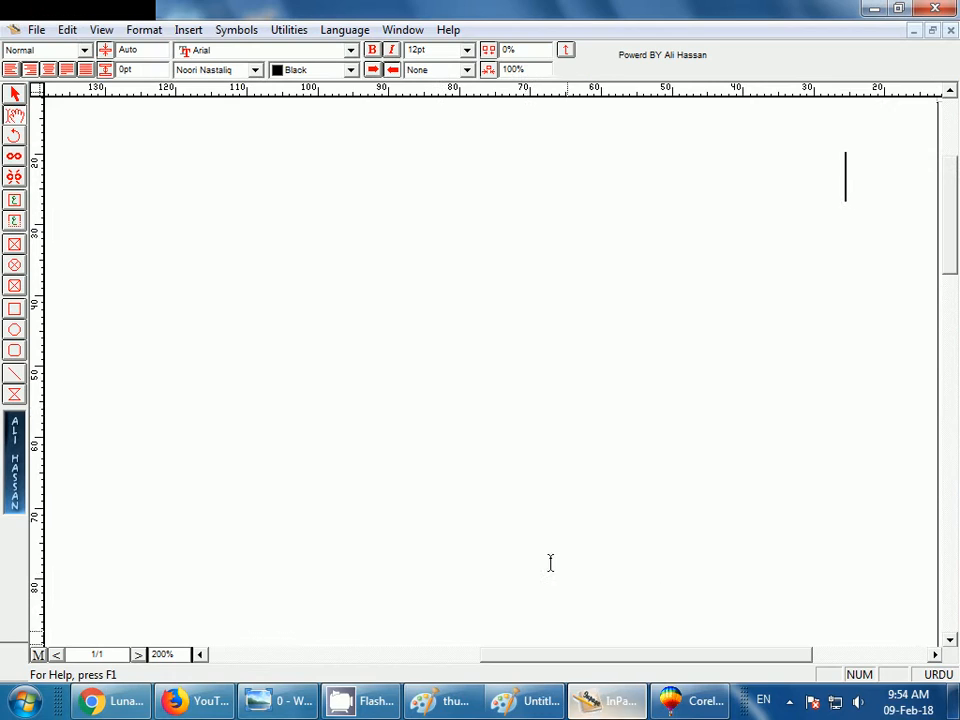
pyautogui.press('Return')
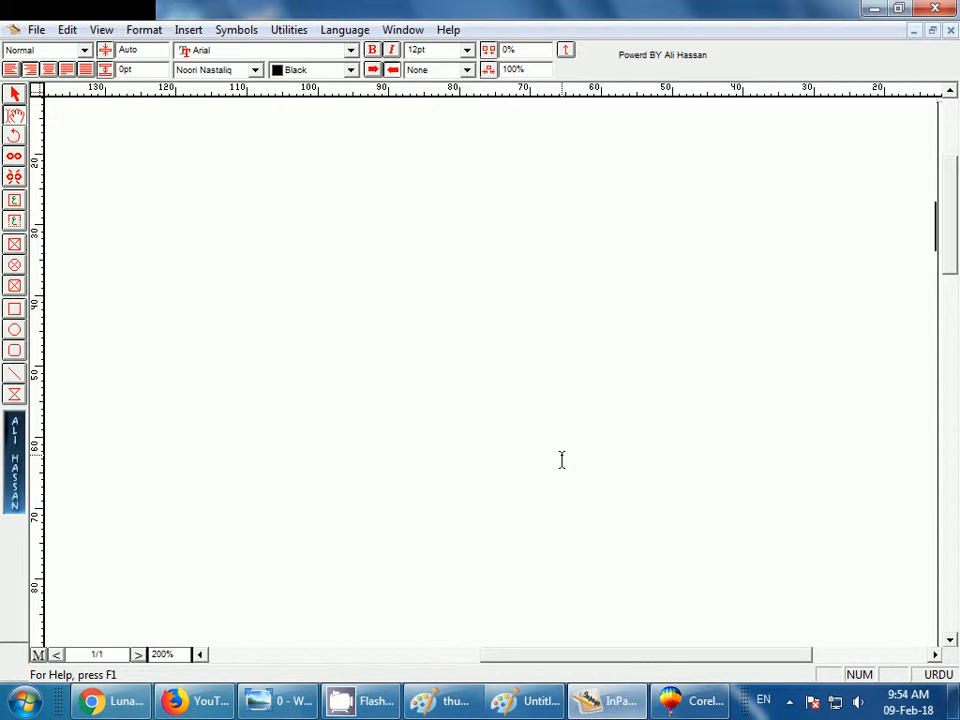
pyautogui.press('Tab')
pyautogui.press('Tab')
pyautogui.write('ی')
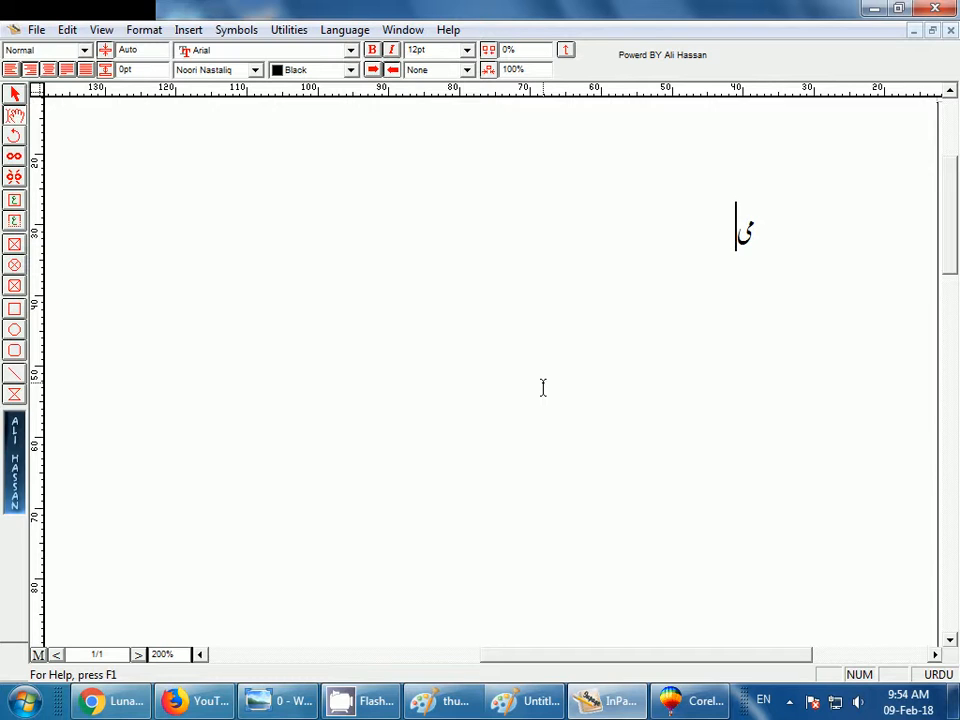
pyautogui.write('میری')
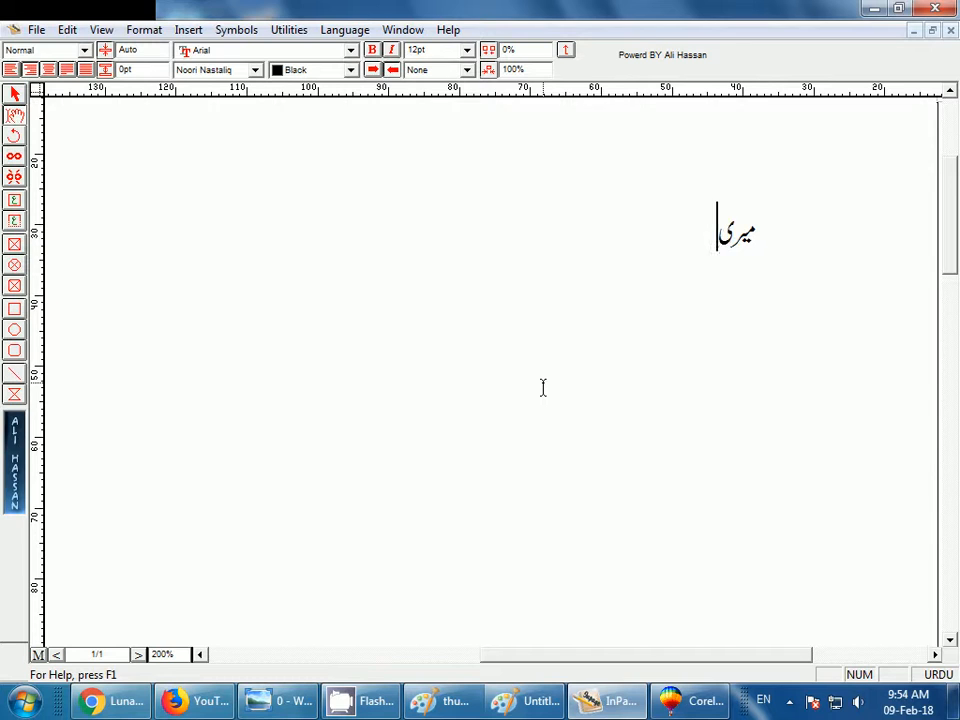
pyautogui.write(' پہلی')
pyautogui.write('وڈیو')
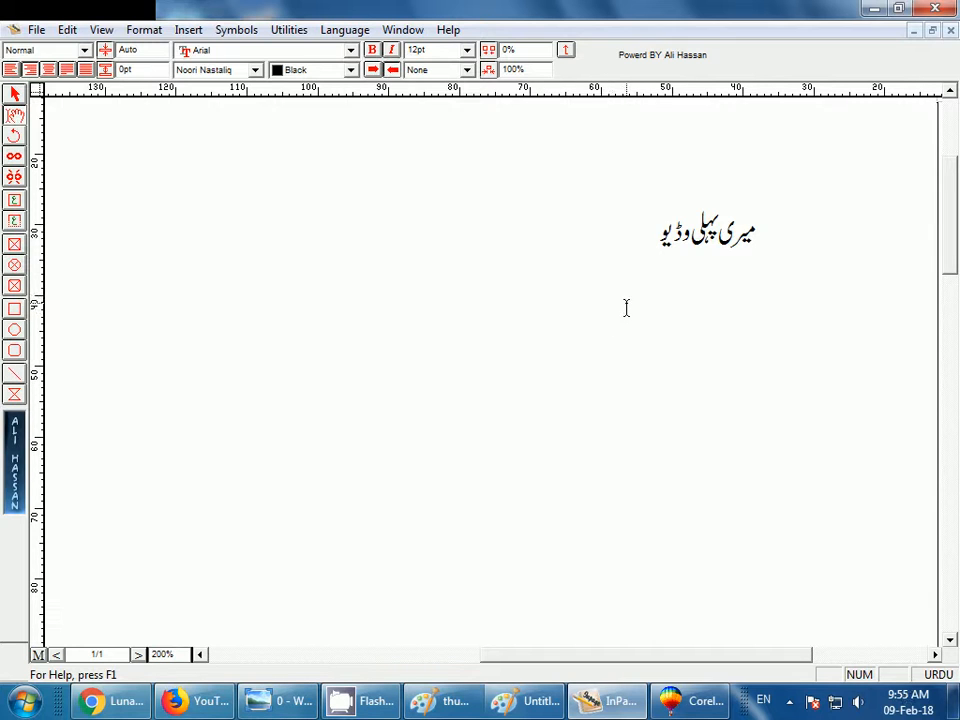
pyautogui.click(15, 95)
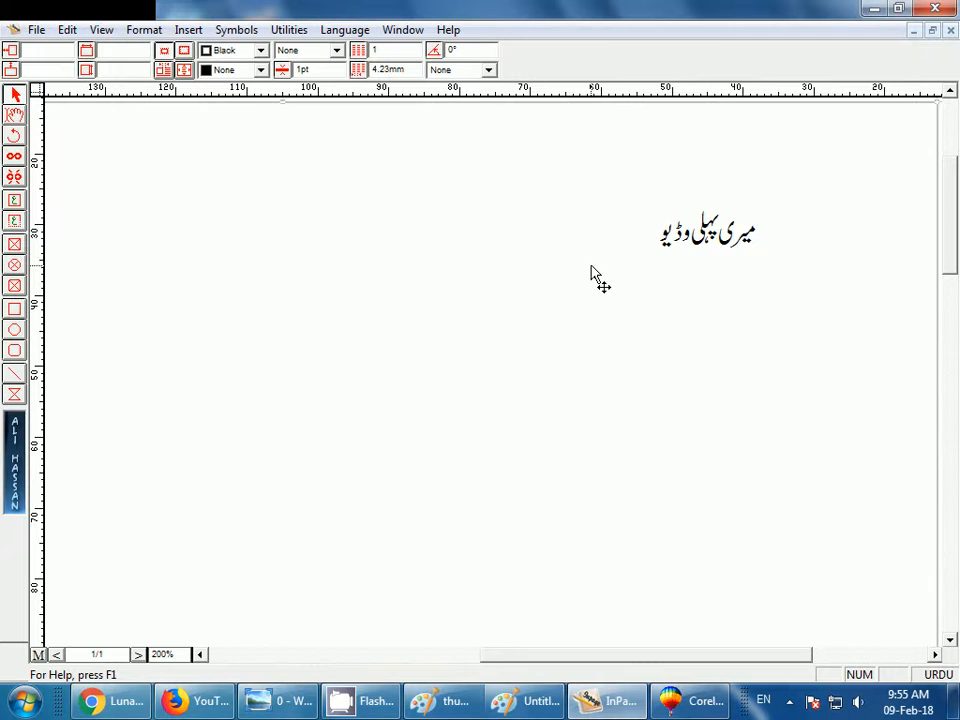
# Copy the Urdu text box, switch to CorelDRAW, paste the text and place it over the middle of the page
pyautogui.rightClick(591, 271)
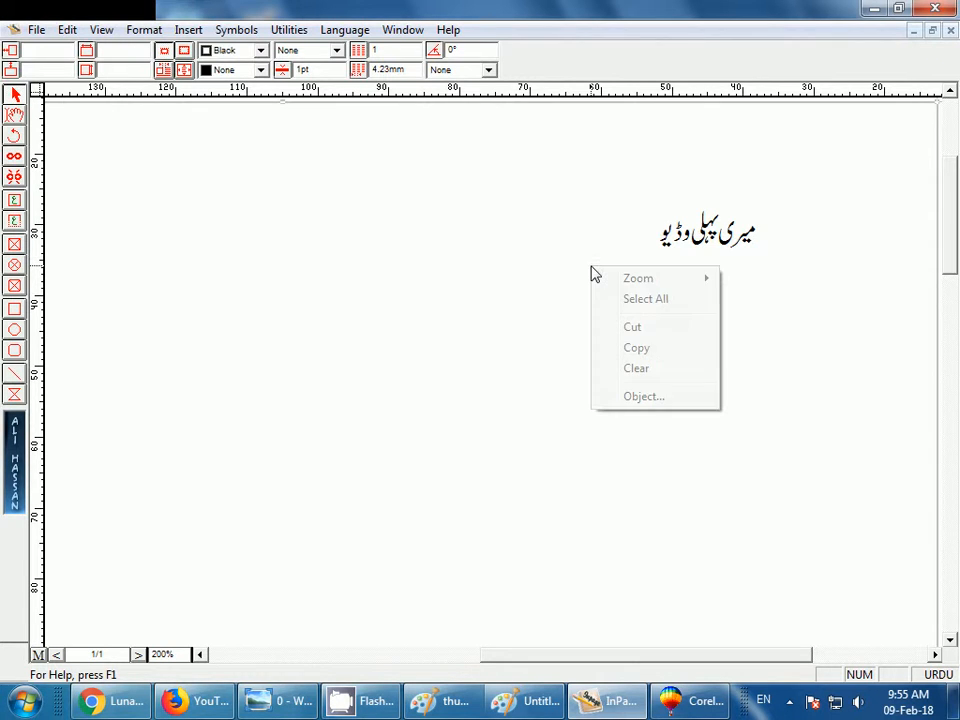
pyautogui.click(629, 350)
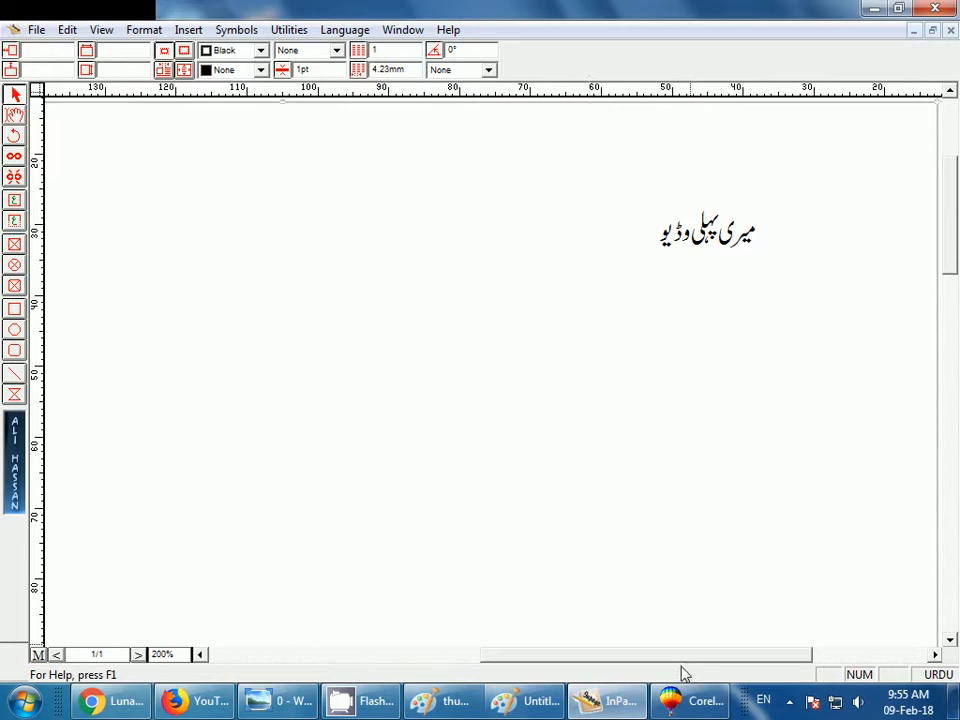
pyautogui.click(664, 708)
pyautogui.rightClick(499, 444)
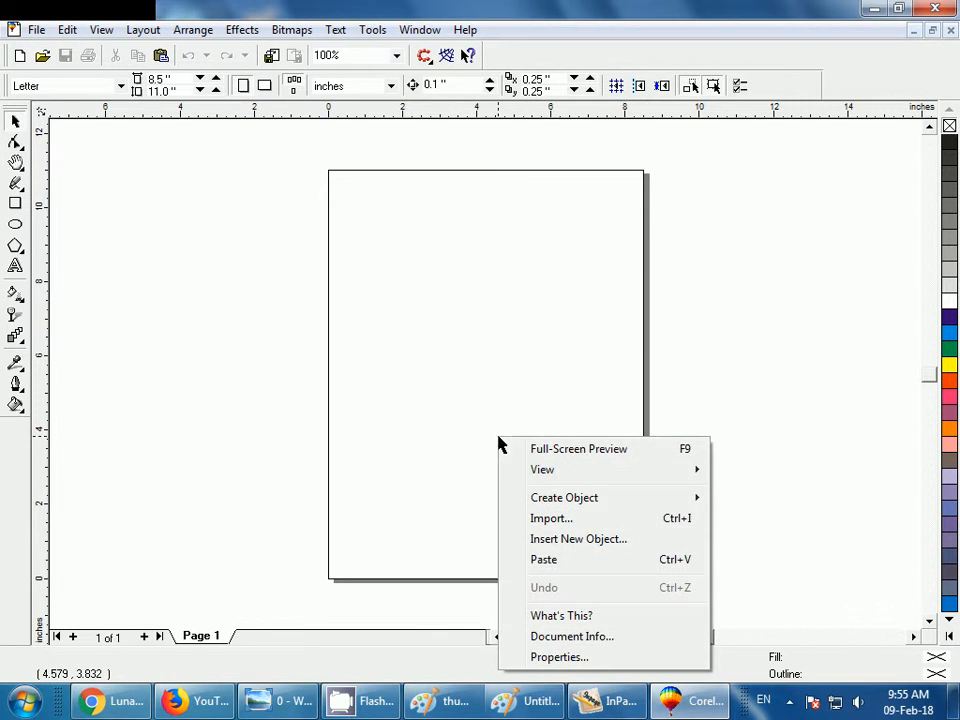
pyautogui.click(551, 560)
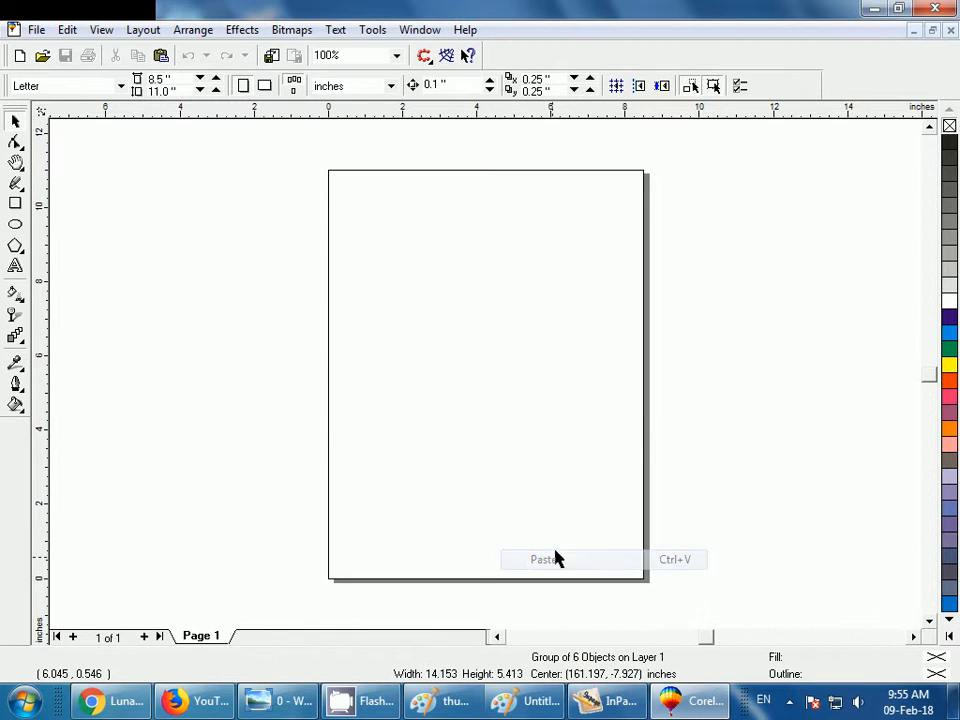
pyautogui.click(222, 487)
pyautogui.moveTo(430, 457); pyautogui.dragTo(425, 443)
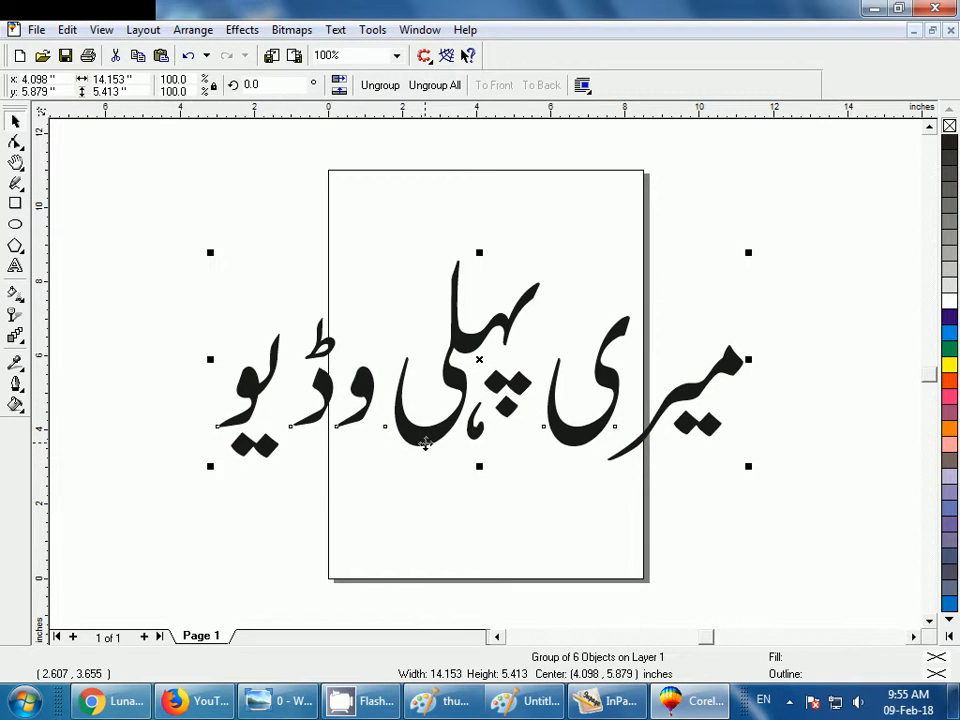
# Scale the pasted Urdu text group down to about 3.31 × 1.27 inches and move it to the upper part of the page
pyautogui.moveTo(197, 464); pyautogui.dragTo(499, 394)
pyautogui.moveTo(624, 300); pyautogui.dragTo(514, 310)
pyautogui.moveTo(637, 365); pyautogui.dragTo(525, 322)
pyautogui.moveTo(455, 309); pyautogui.dragTo(457, 280)
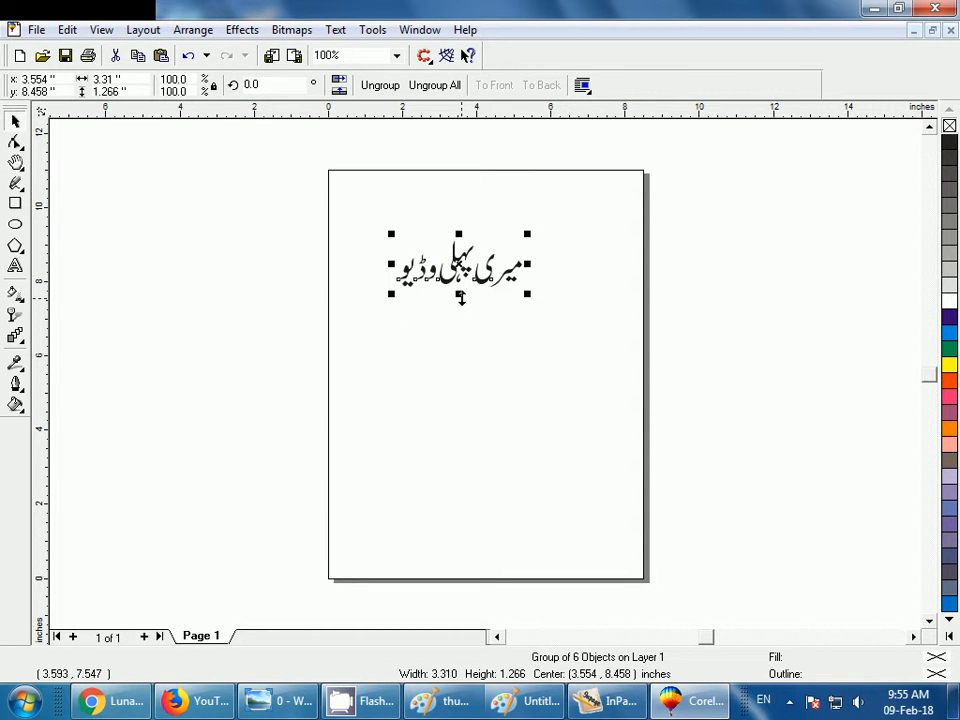
# Duplicate the black Urdu text slightly up and to the left of the original, and fill the copy with blue
pyautogui.hotkey('shift', 'F2')
pyautogui.click(405, 553)
pyautogui.moveTo(399, 502)
pyautogui.mouseDown()
pyautogui.moveTo(374, 465)
pyautogui.moveTo(386, 489)
pyautogui.mouseUp()
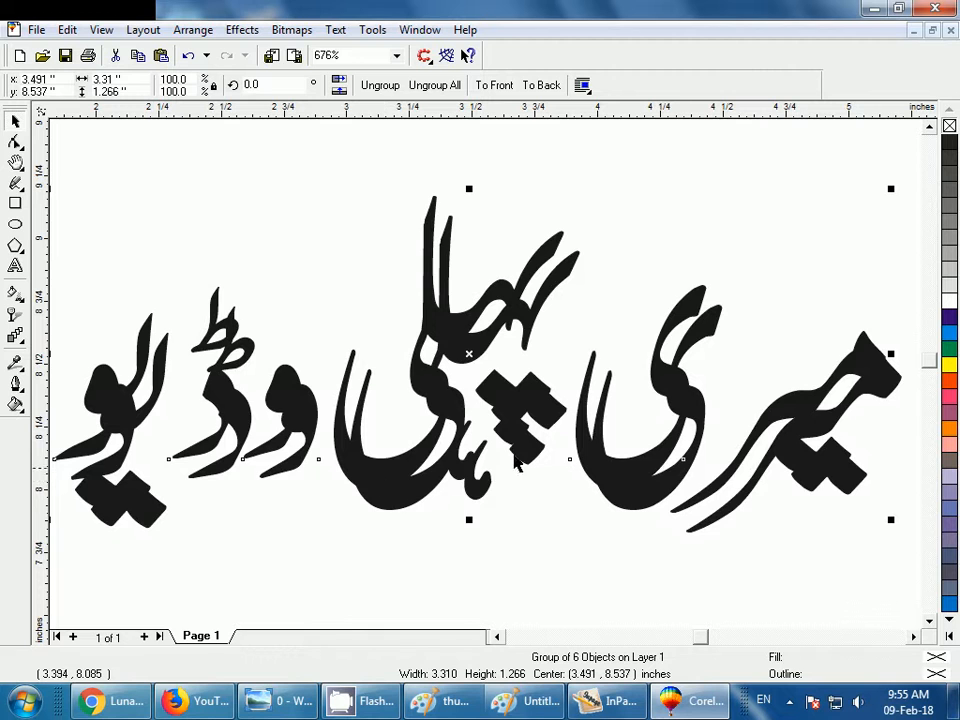
pyautogui.click(950, 336)
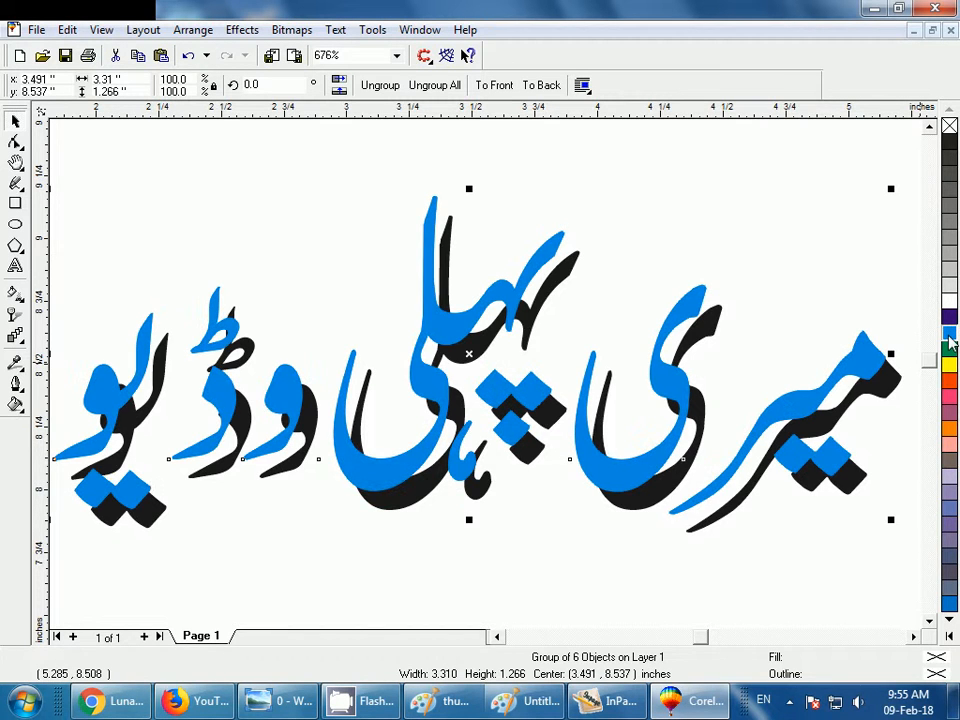
# Duplicate the blue text above itself and blend the lower blue text into the black text with 20 steps
pyautogui.moveTo(129, 327); pyautogui.dragTo(125, 304)
pyautogui.rightClick(126, 305)
pyautogui.click(16, 336)
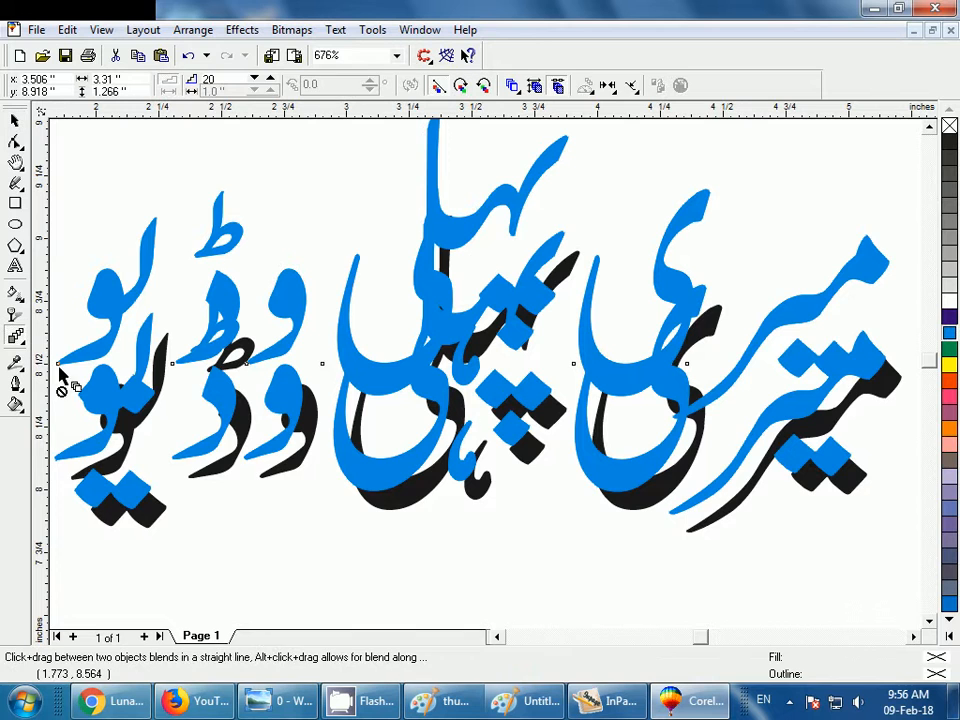
pyautogui.moveTo(62, 375); pyautogui.dragTo(147, 515)
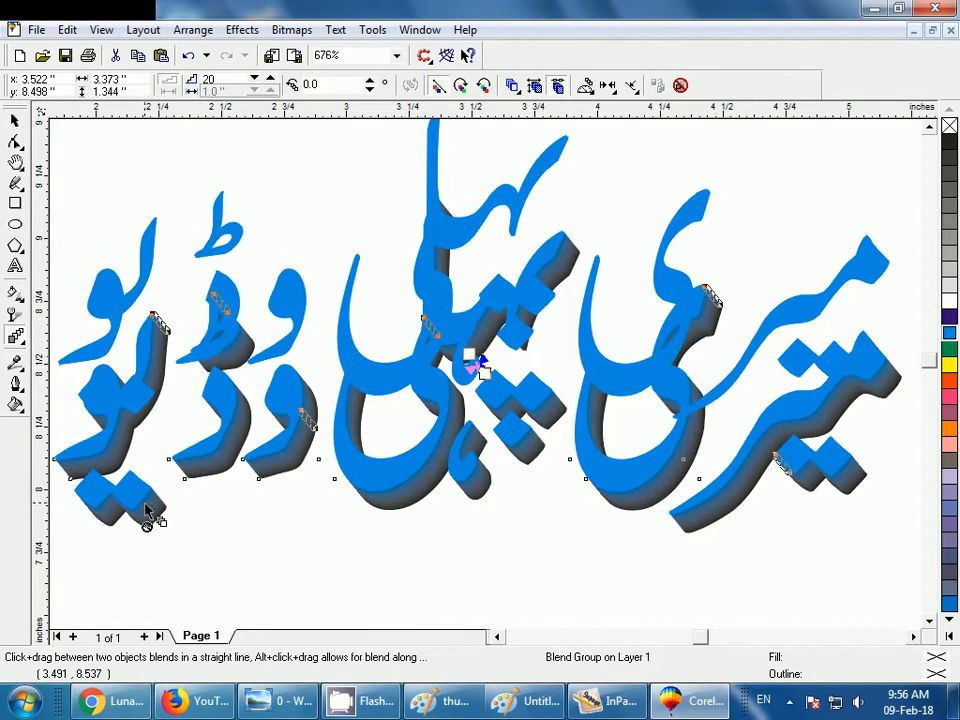
pyautogui.click(14, 120)
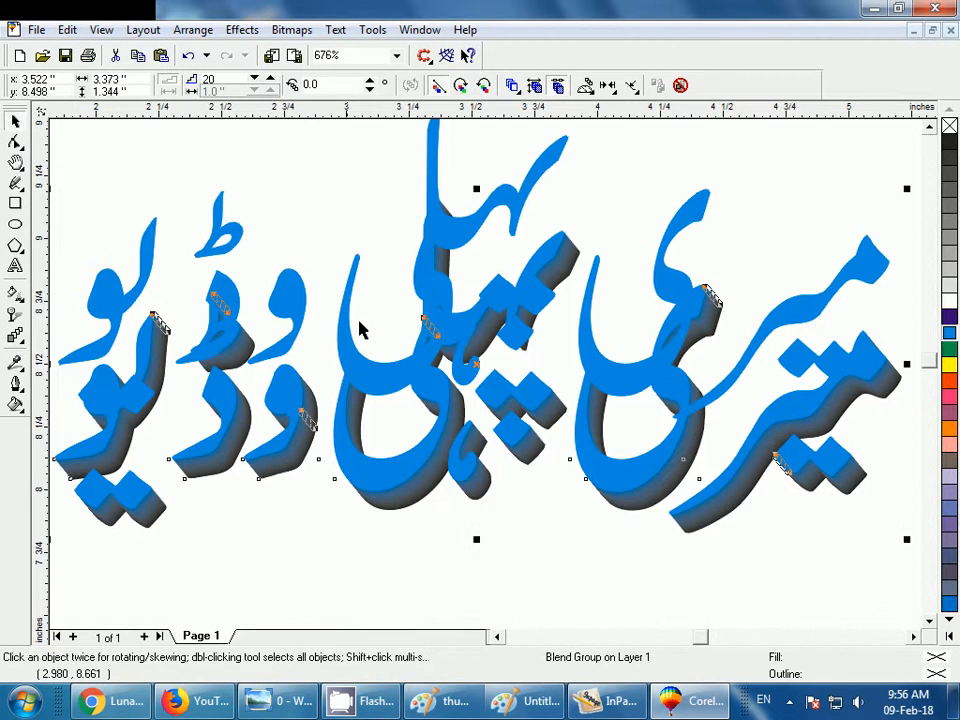
# Move the spare blue text copy onto the blended text with a slight downward offset and fill it with white
pyautogui.moveTo(388, 429); pyautogui.dragTo(376, 481)
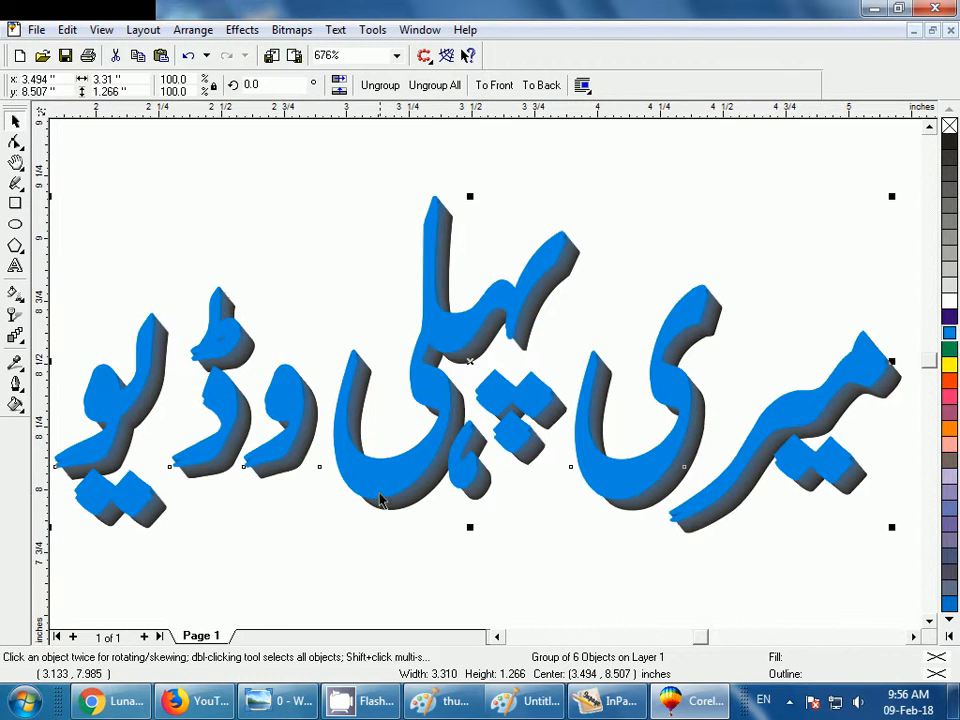
pyautogui.click(950, 366)
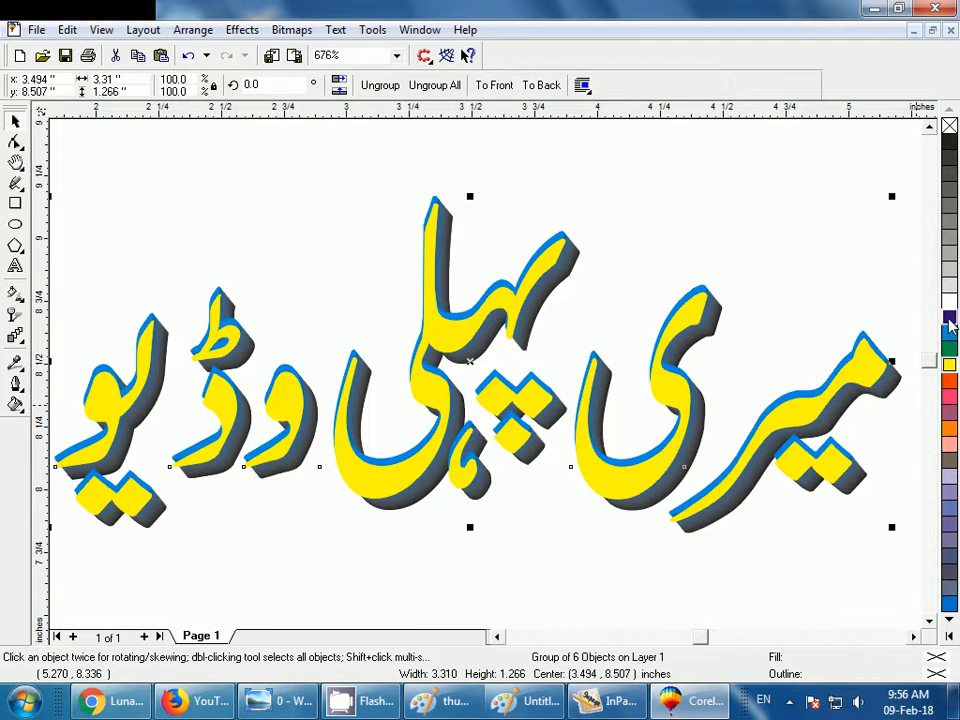
pyautogui.click(950, 320)
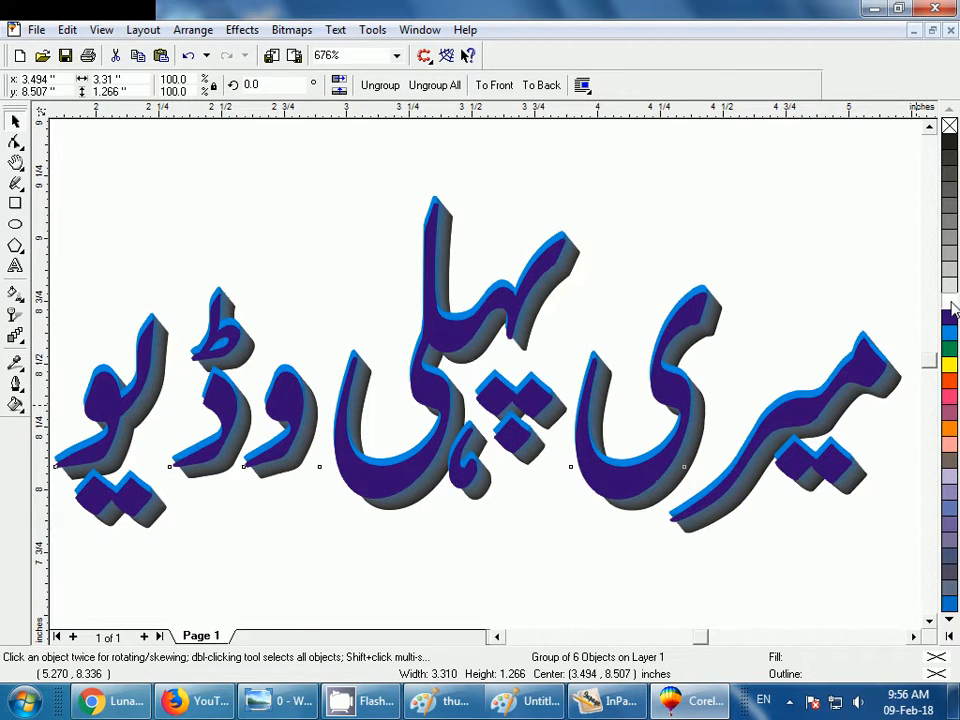
pyautogui.click(950, 306)
pyautogui.press('F3')
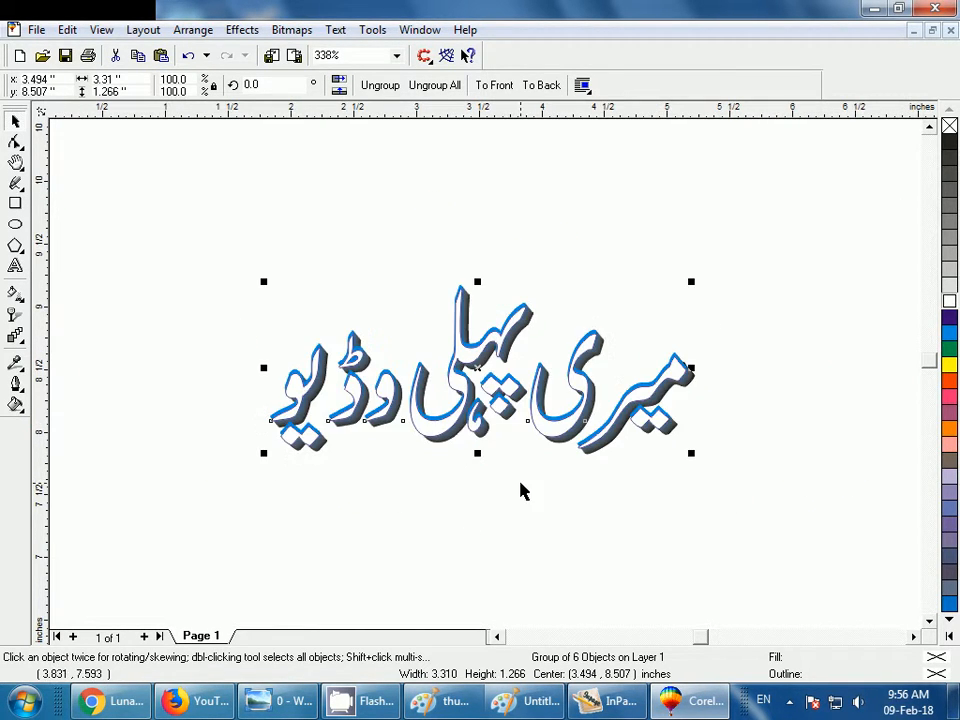
pyautogui.click(243, 441)
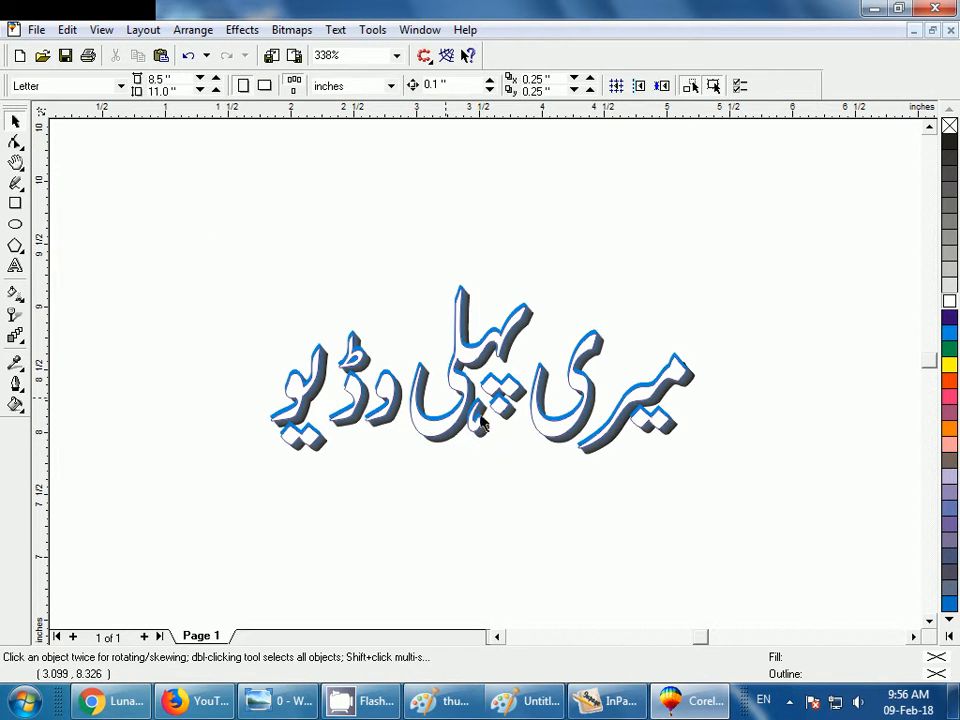
# Select all parts of the 3D Urdu text together and scale them down slightly
pyautogui.moveTo(207, 232); pyautogui.dragTo(746, 542)
pyautogui.click(465, 523)
pyautogui.moveTo(199, 212); pyautogui.dragTo(777, 566)
pyautogui.click(493, 554)
pyautogui.moveTo(208, 207); pyautogui.dragTo(778, 564)
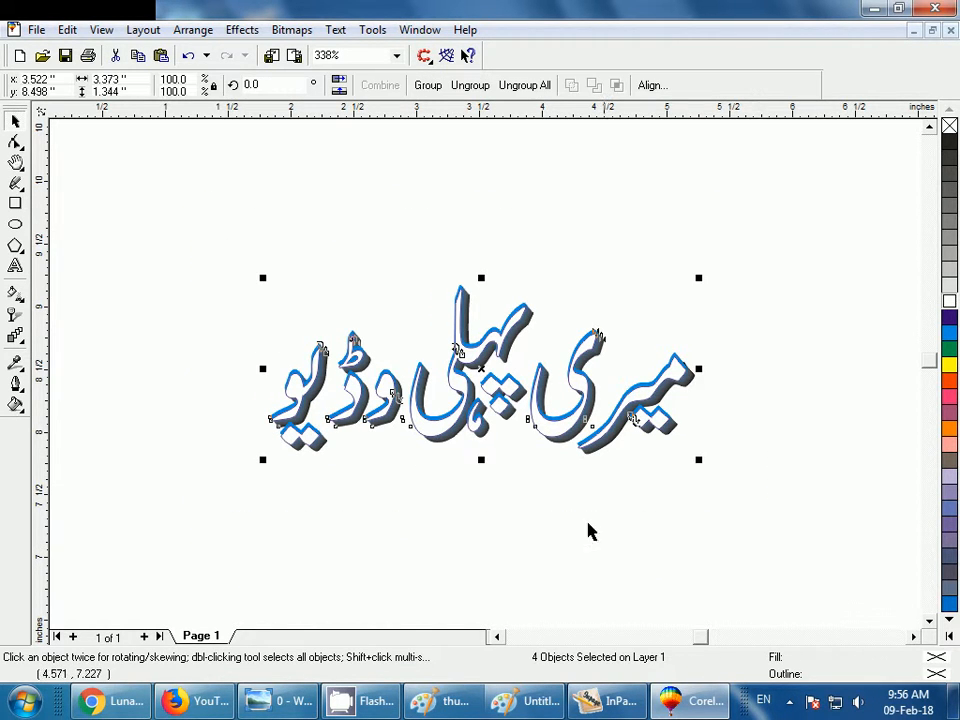
pyautogui.moveTo(263, 459); pyautogui.dragTo(290, 455)
pyautogui.click(264, 528)
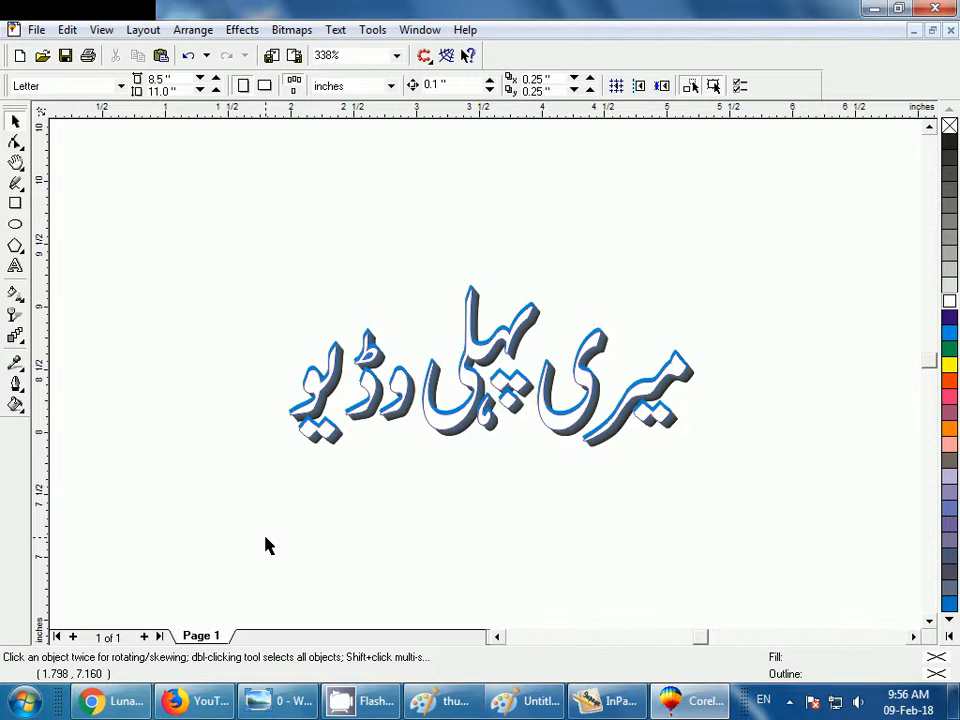
# Switch to the untitled Paint window, paste the screenshot of the CorelDRAW drawing and shift it so the Urdu text is in view
pyautogui.click(492, 703)
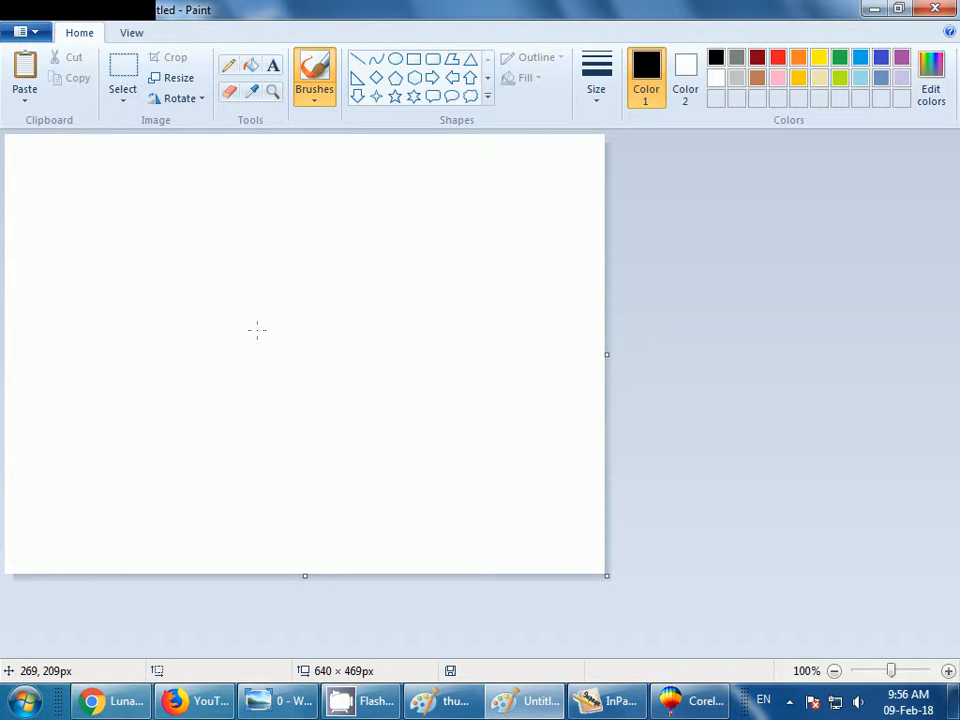
pyautogui.click(24, 70)
pyautogui.moveTo(385, 438)
pyautogui.mouseDown()
pyautogui.moveTo(343, 341)
pyautogui.moveTo(354, 306)
pyautogui.moveTo(363, 320)
pyautogui.mouseUp()
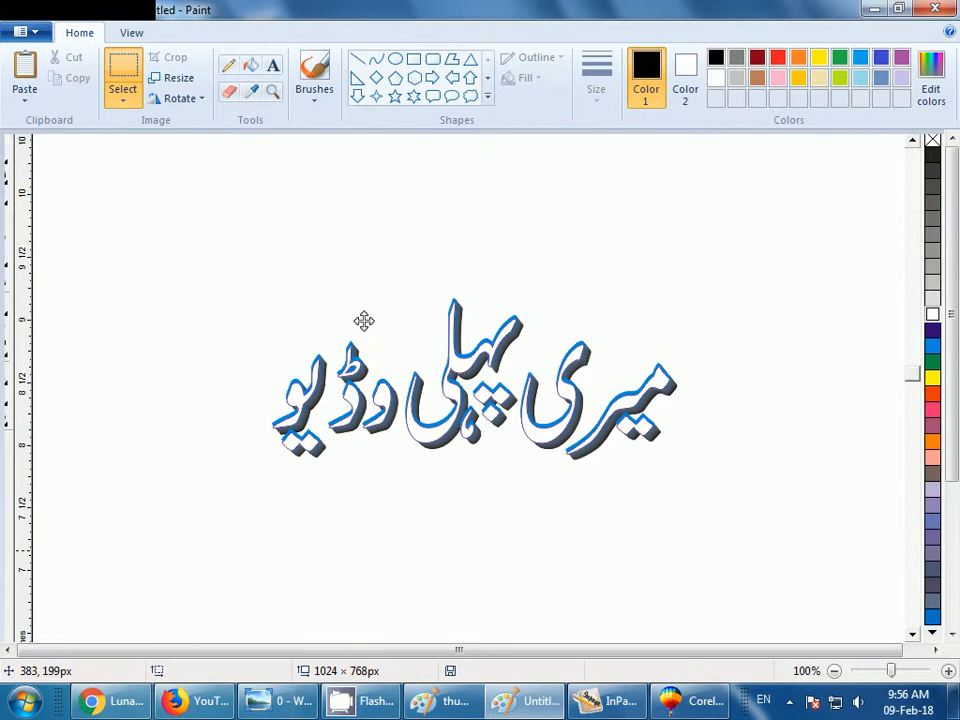
# Select a rectangular area of about 460 × 241 px around the Urdu text and copy it
pyautogui.click(119, 78)
pyautogui.moveTo(270, 277)
pyautogui.mouseDown()
pyautogui.moveTo(278, 424)
pyautogui.moveTo(323, 470)
pyautogui.moveTo(686, 487)
pyautogui.mouseUp()
pyautogui.click(289, 332)
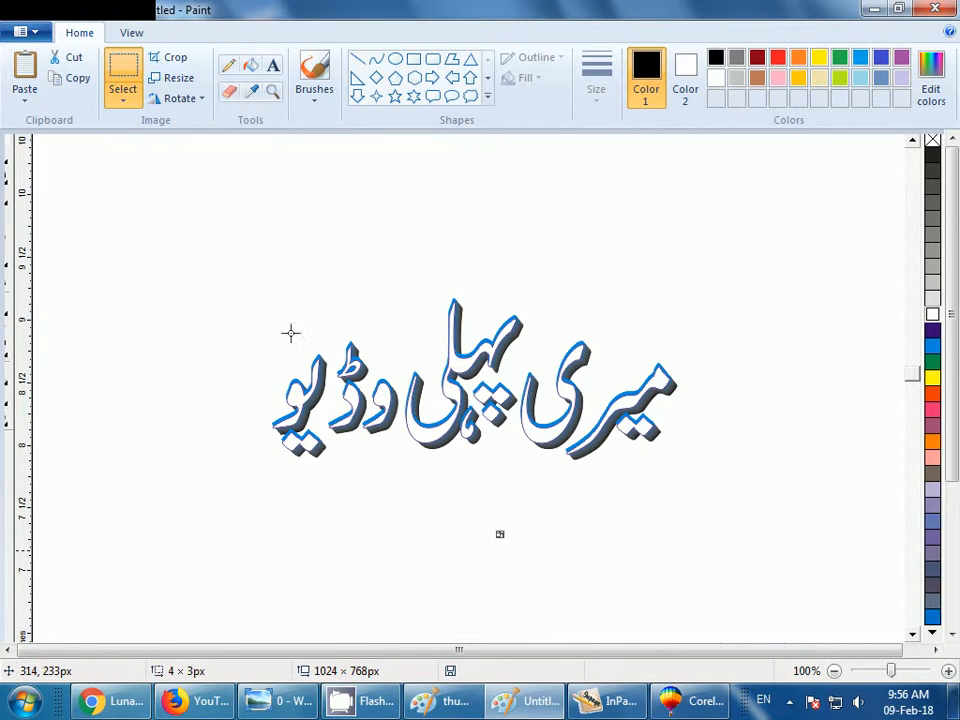
pyautogui.moveTo(252, 270); pyautogui.dragTo(684, 497)
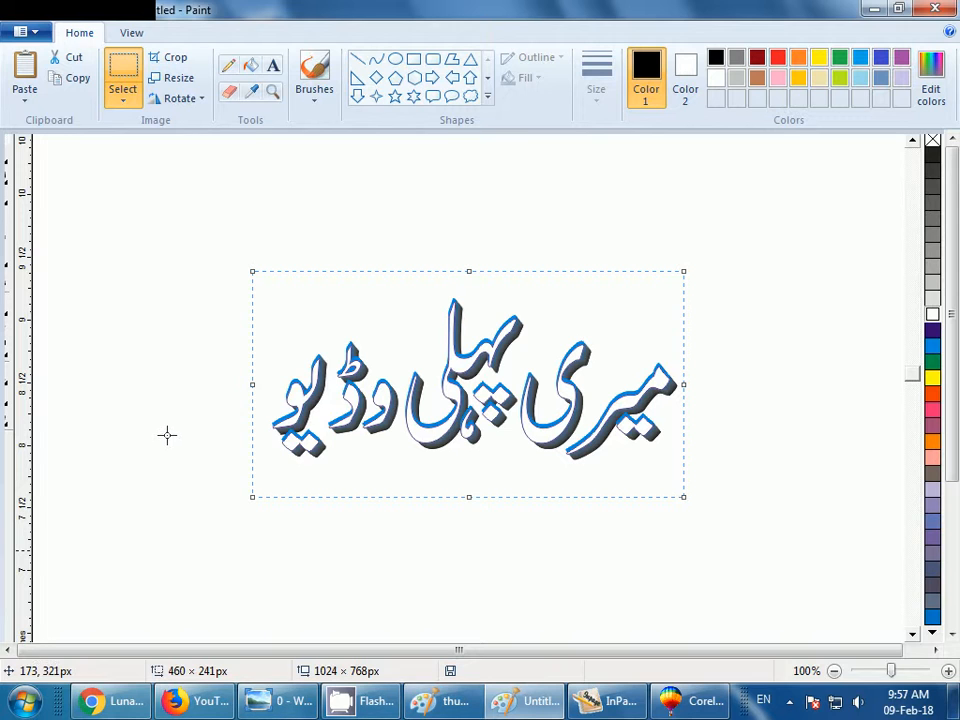
# Switch to the thumbnail1 Paint window, paste the Urdu text and position it in the white area between the black bars
pyautogui.click(443, 701)
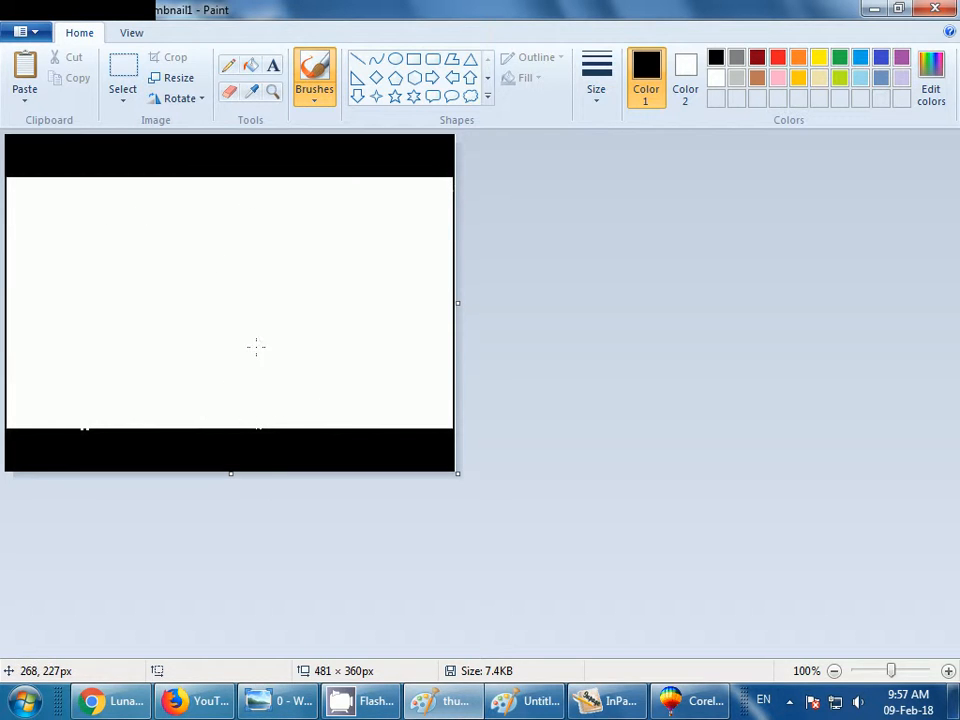
pyautogui.hotkey('ctrl', 'v')
pyautogui.moveTo(274, 281); pyautogui.dragTo(290, 346)
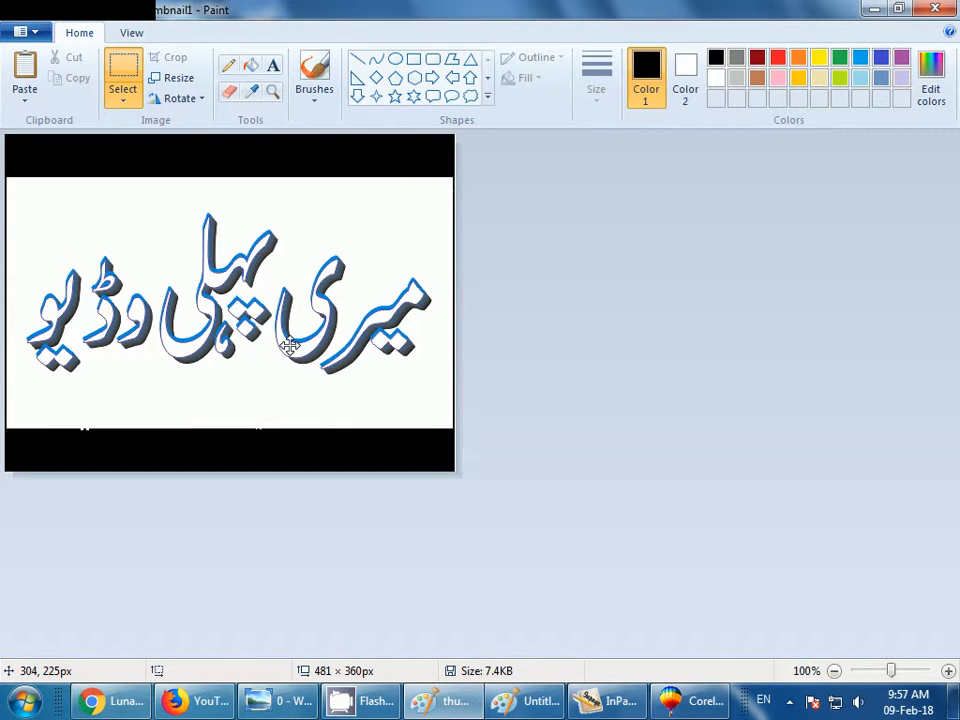
pyautogui.moveTo(290, 346); pyautogui.dragTo(290, 345)
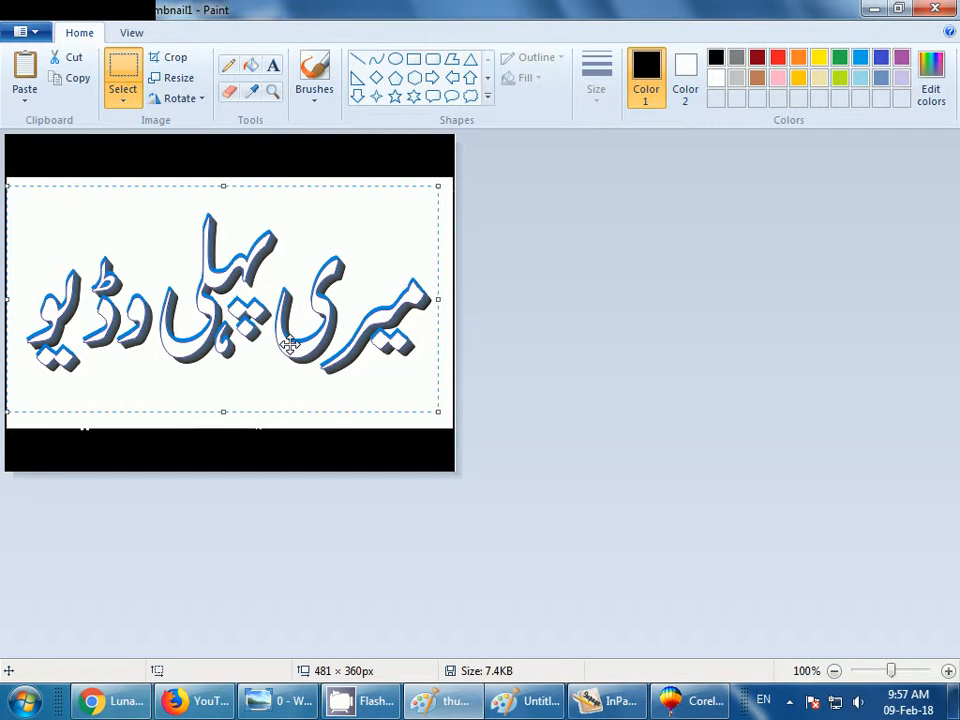
pyautogui.click(226, 528)
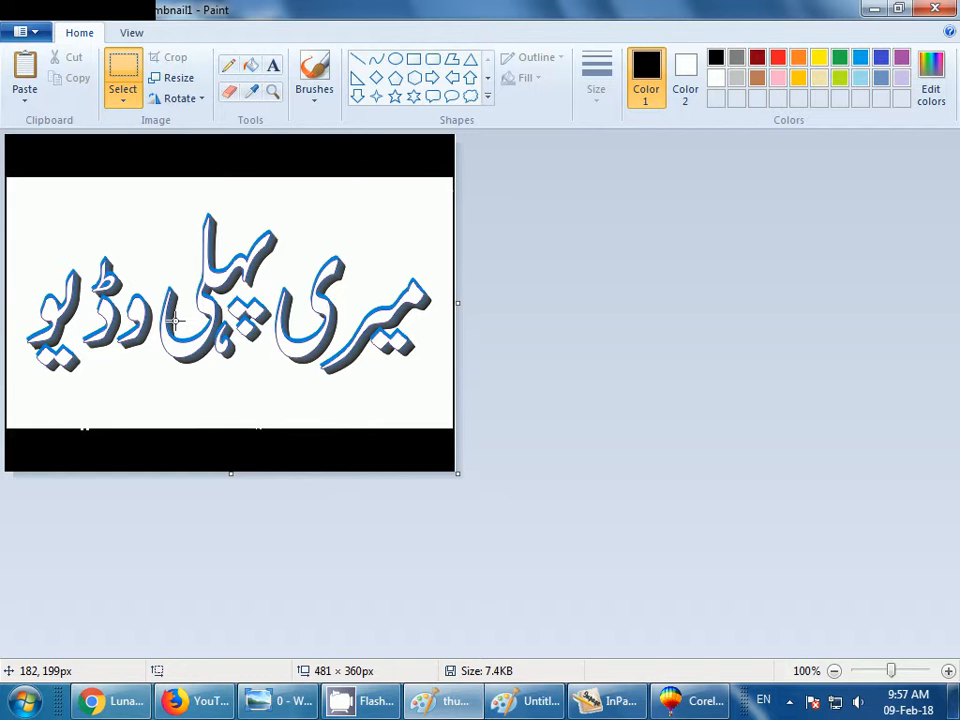
# Save the finished picture as a JPEG copy named thumbnail3 in the Thumbnails folder
pyautogui.hotkey('alt', 'f')
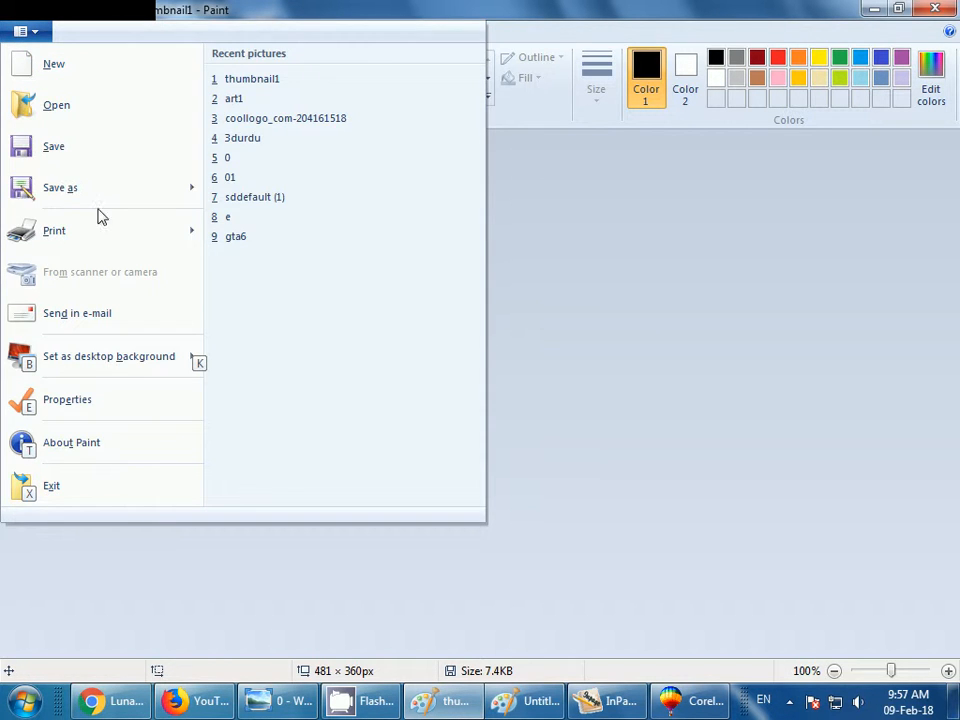
pyautogui.click(614, 320)
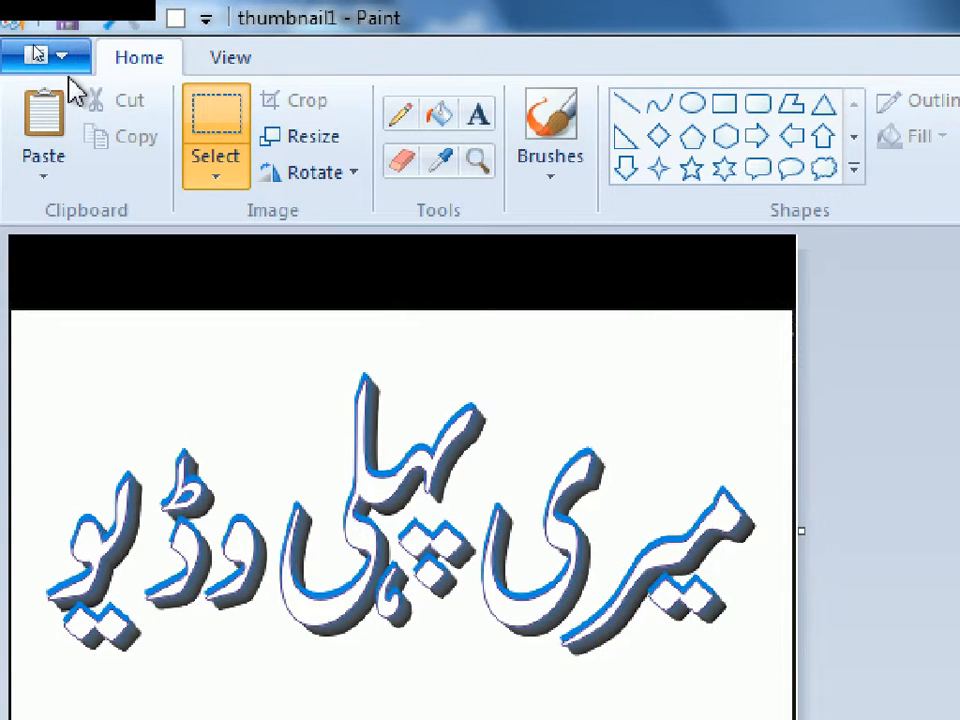
pyautogui.click(62, 58)
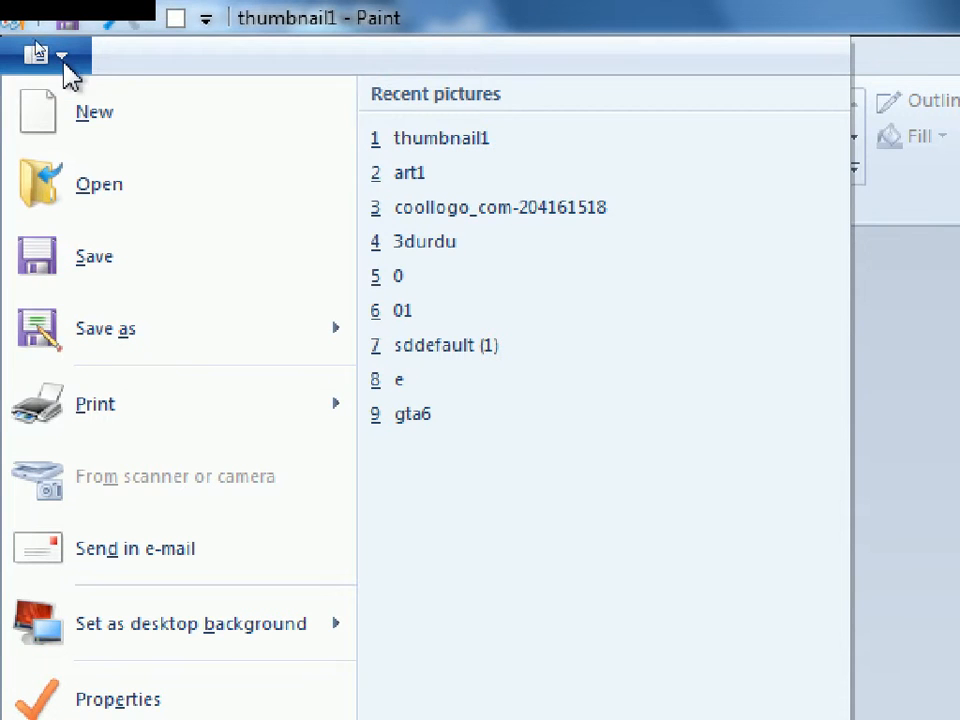
pyautogui.moveTo(118, 348)
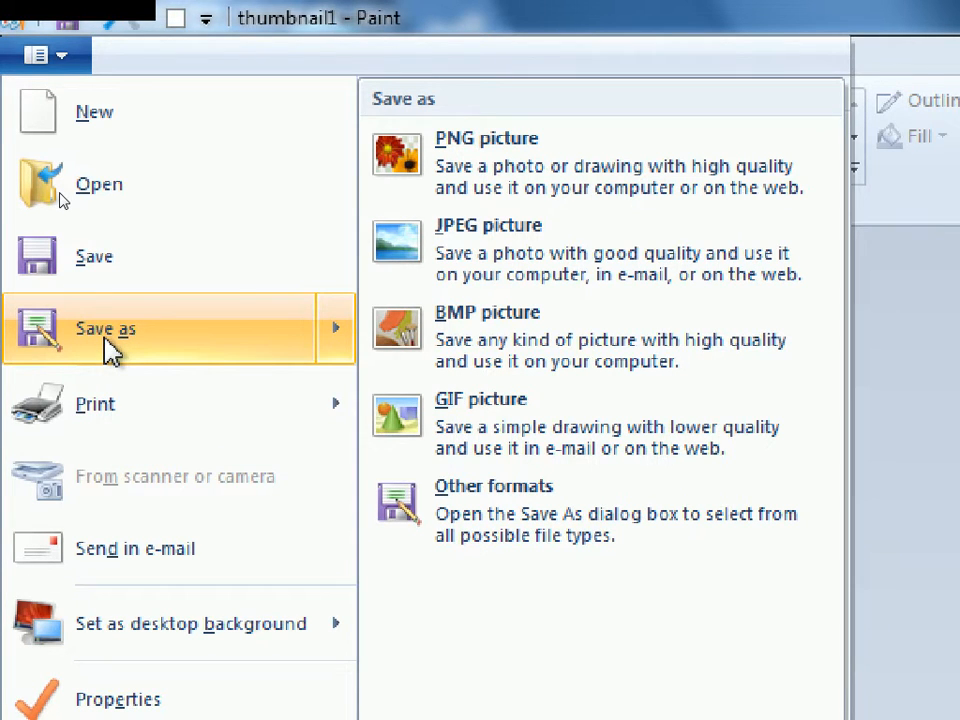
pyautogui.click(480, 246)
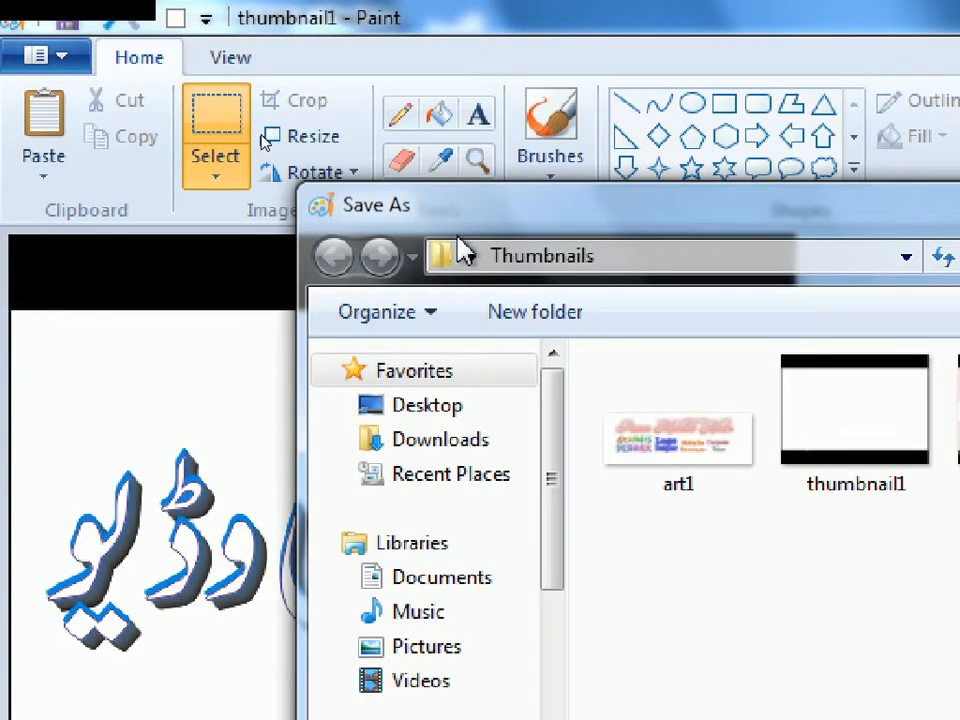
pyautogui.moveTo(484, 214)
pyautogui.mouseDown()
pyautogui.moveTo(347, 122)
pyautogui.moveTo(272, 49)
pyautogui.moveTo(251, 60)
pyautogui.mouseUp()
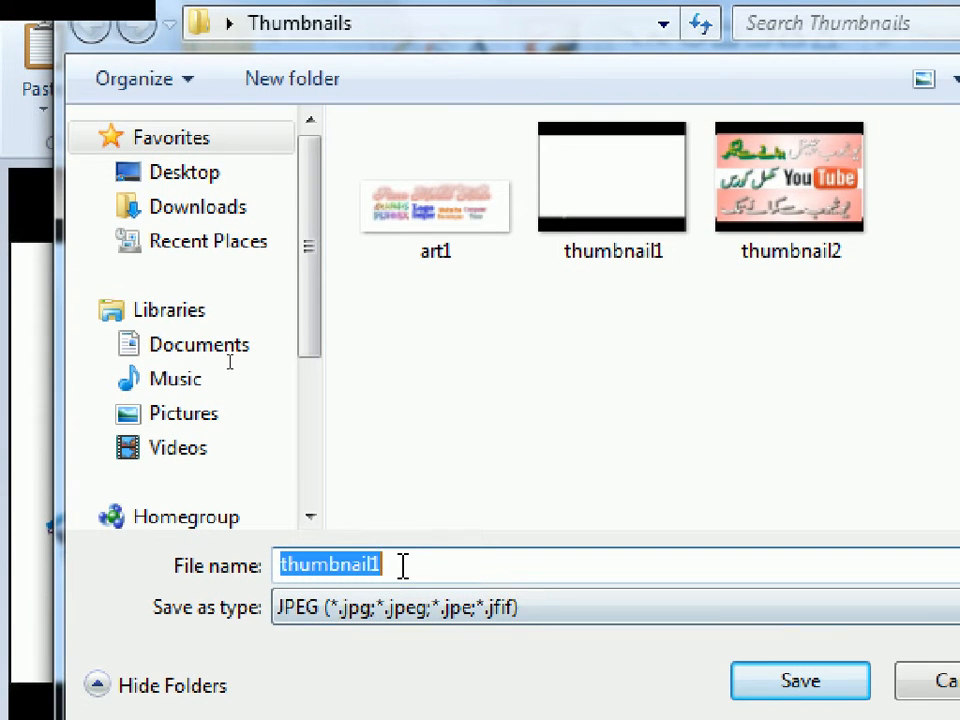
pyautogui.click(403, 565)
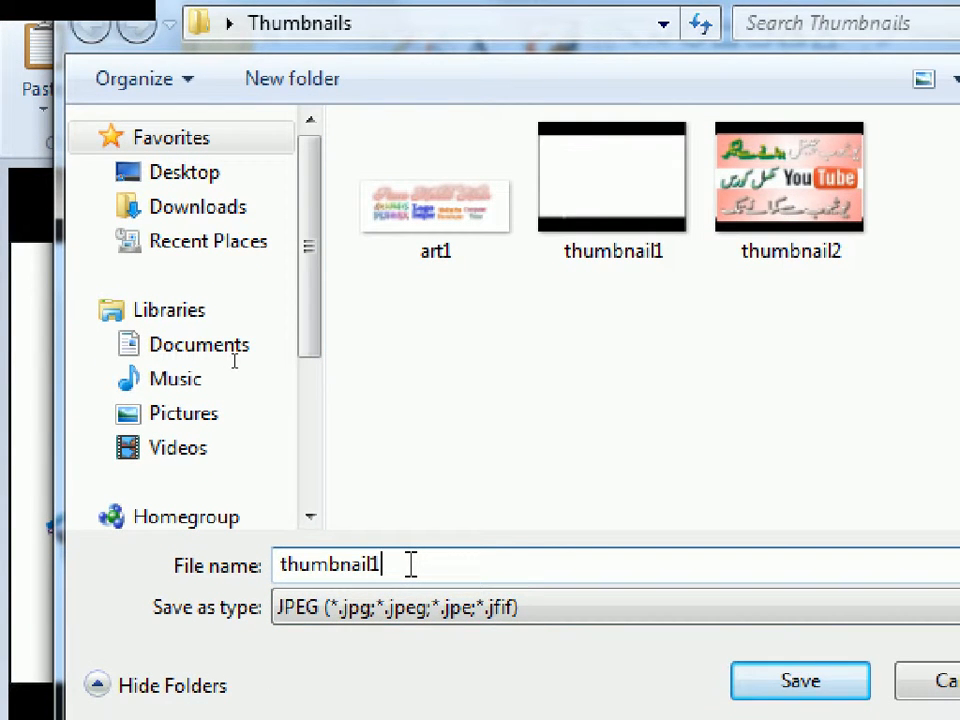
pyautogui.press('BackSpace')
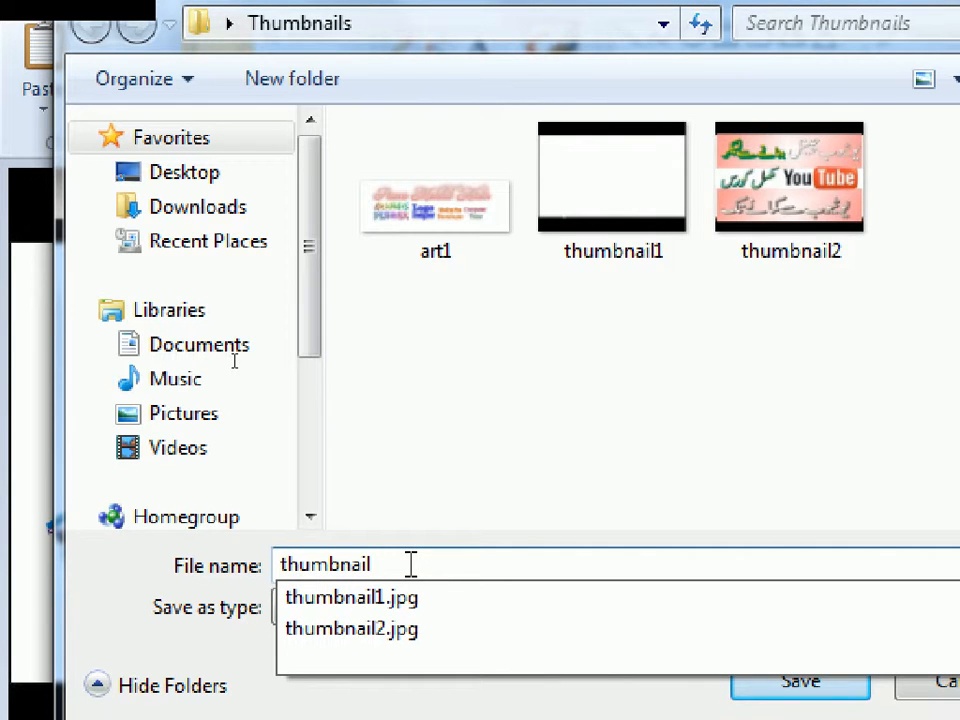
pyautogui.write('3')
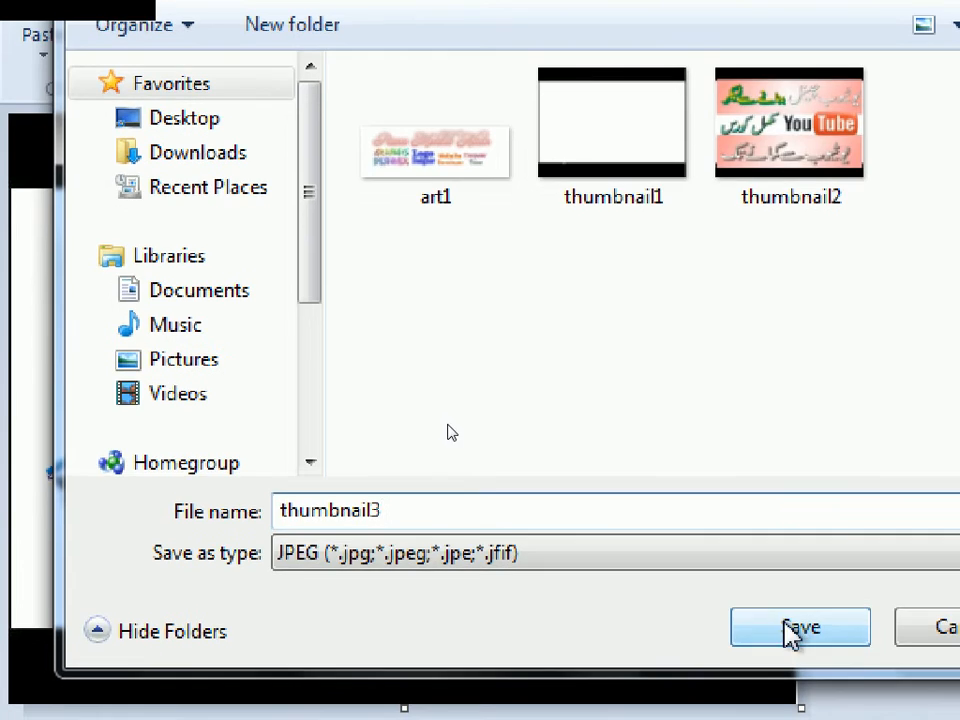
pyautogui.click(791, 632)
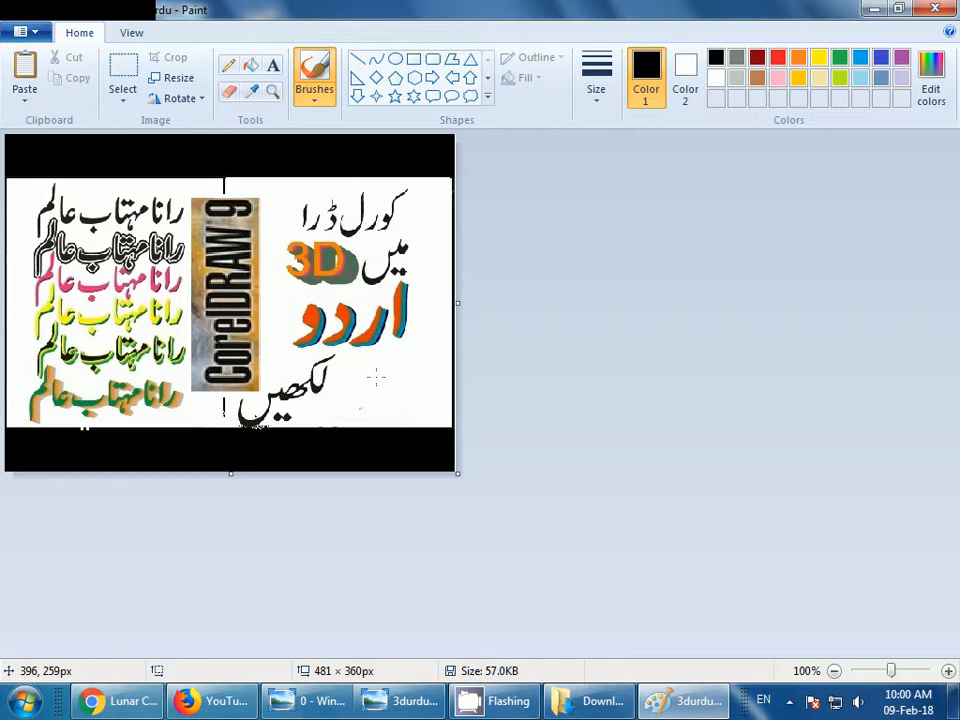
# Switch to Chrome to examine the thumbnails of the channel's newest uploads, and return to the 3durdu picture in Paint
pyautogui.click(122, 702)
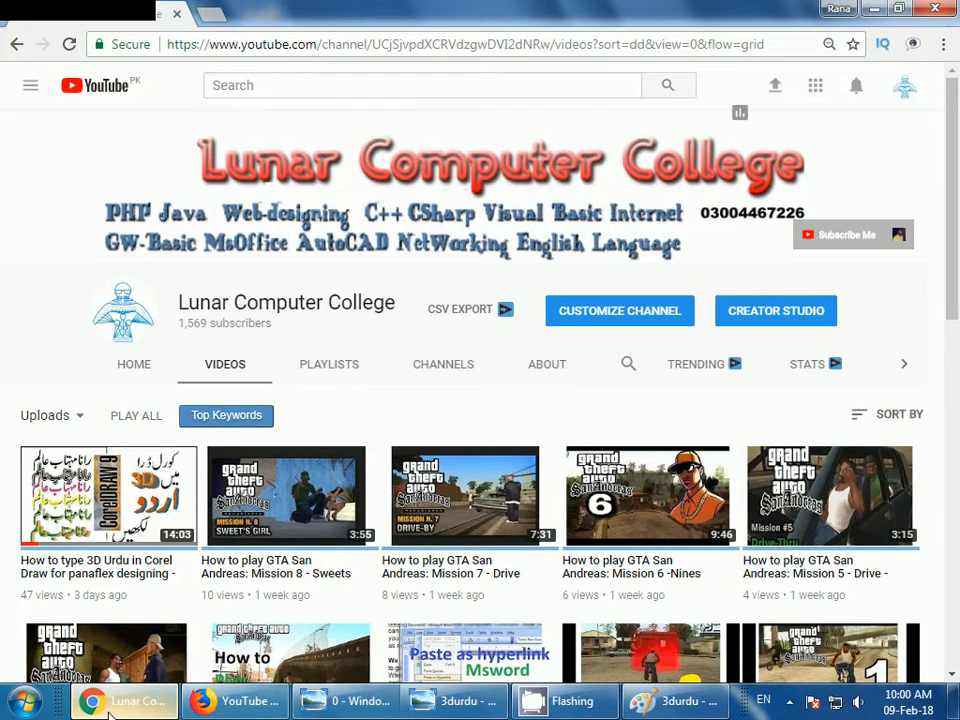
pyautogui.moveTo(955, 301); pyautogui.dragTo(928, 386)
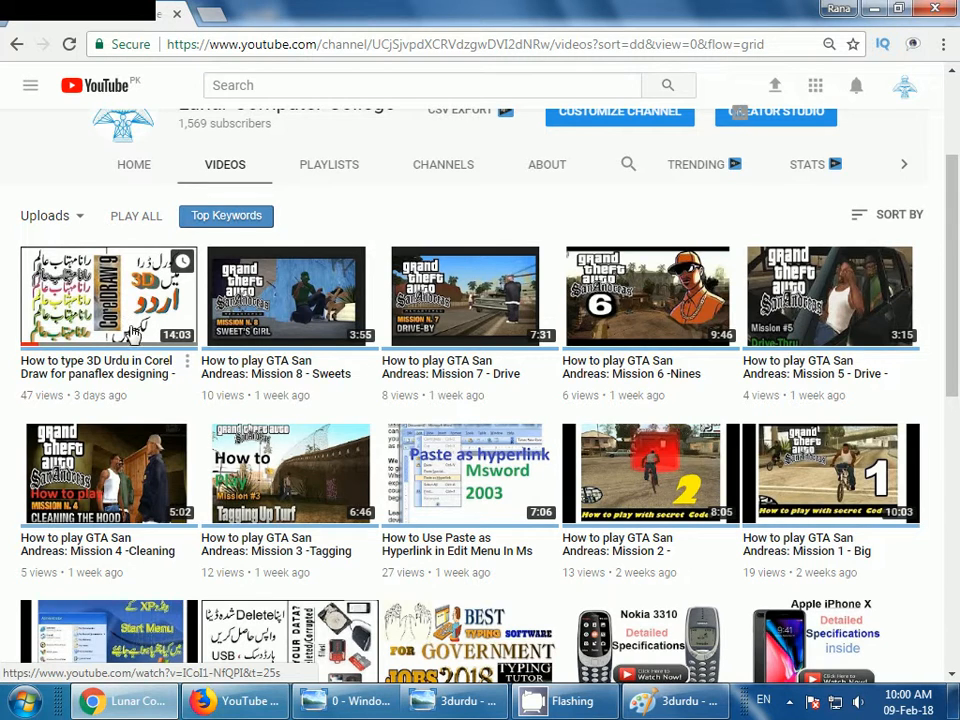
pyautogui.moveTo(947, 268); pyautogui.dragTo(936, 189)
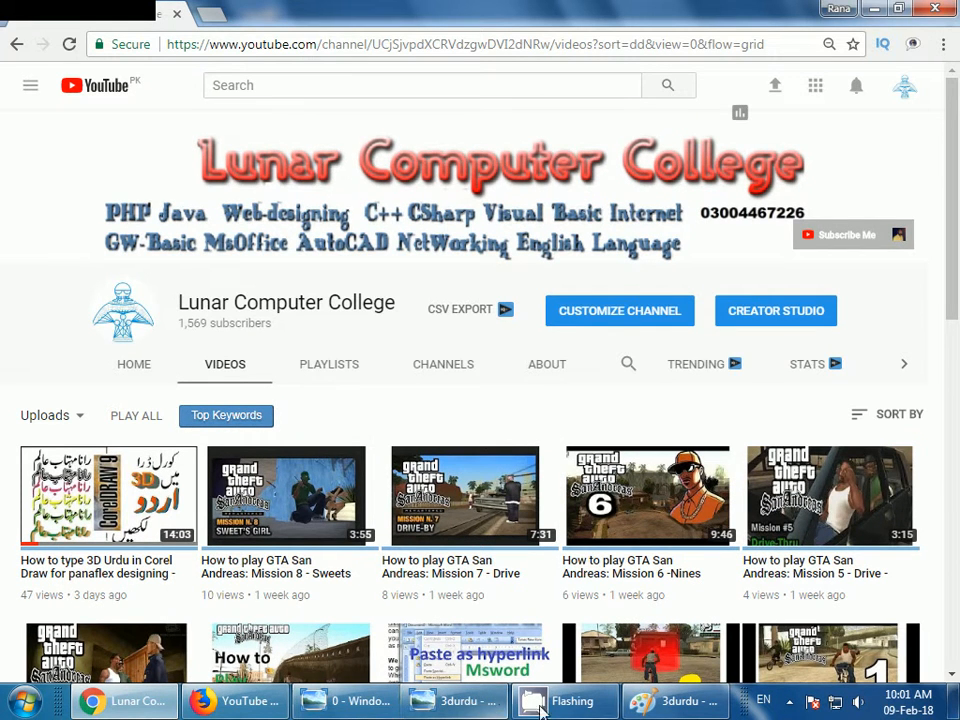
pyautogui.click(637, 705)
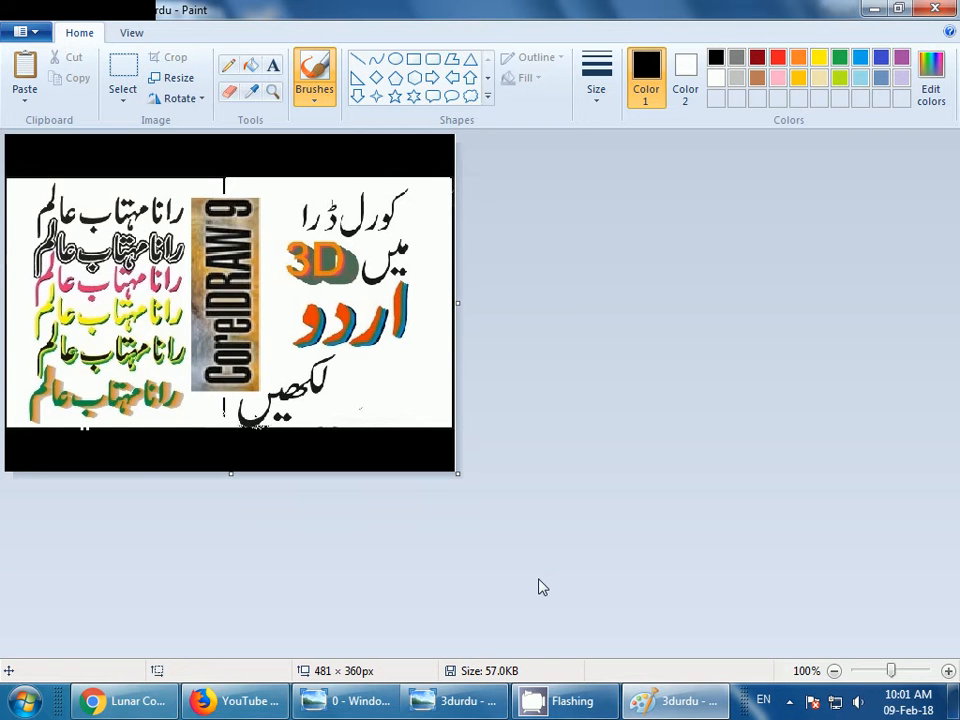
# Switch to Chrome, sort the channel's uploads by popularity and look through the thumbnails of the most viewed videos
pyautogui.click(124, 708)
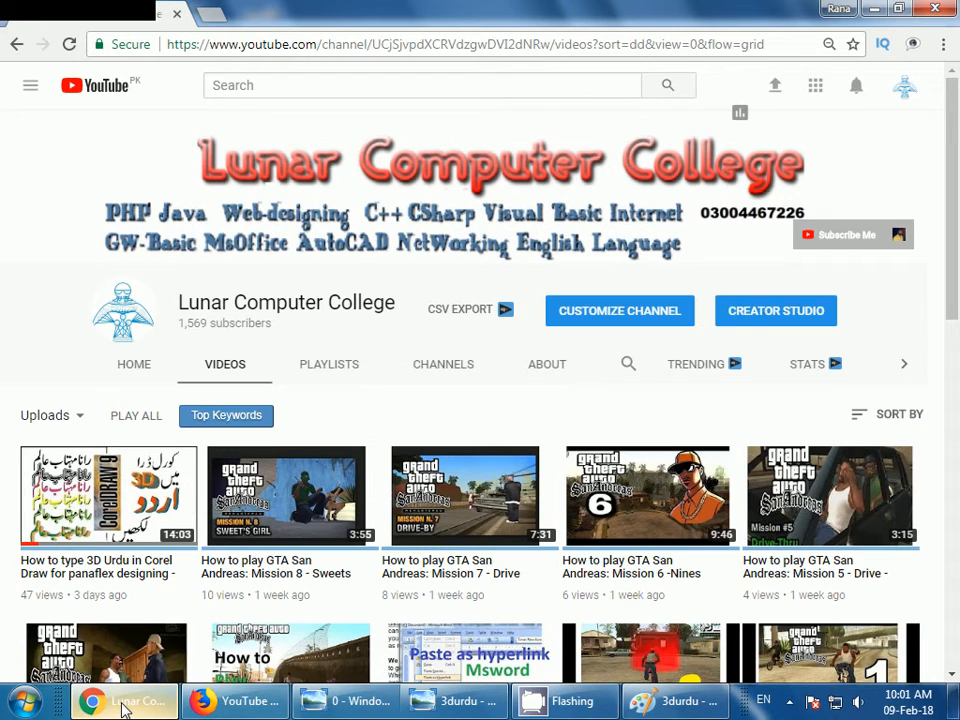
pyautogui.click(885, 415)
pyautogui.click(838, 465)
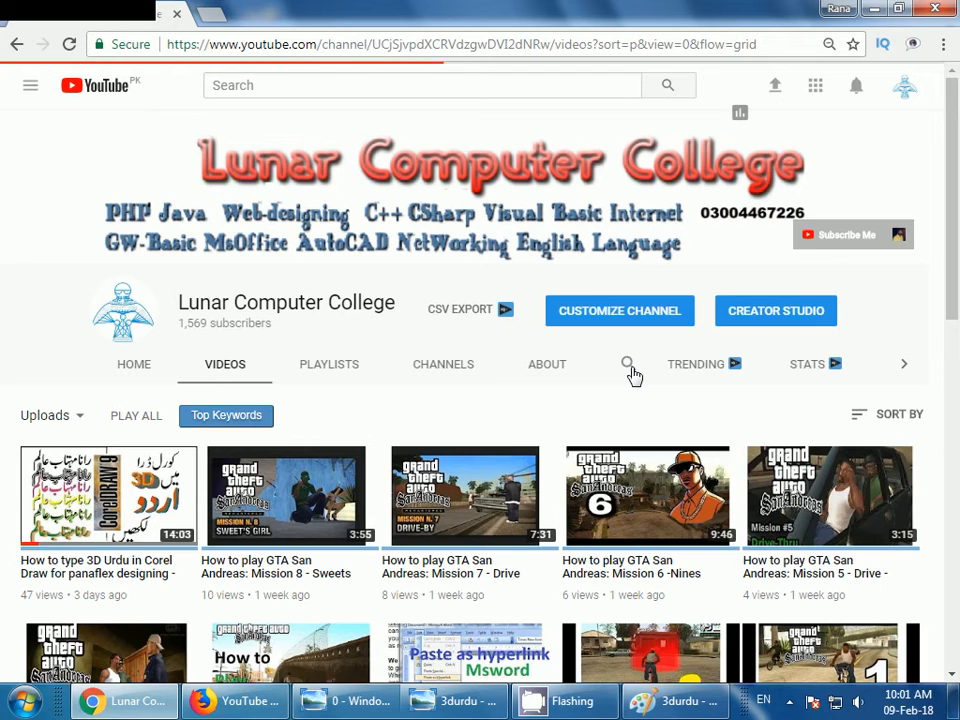
pyautogui.scroll(-3, 633, 375)
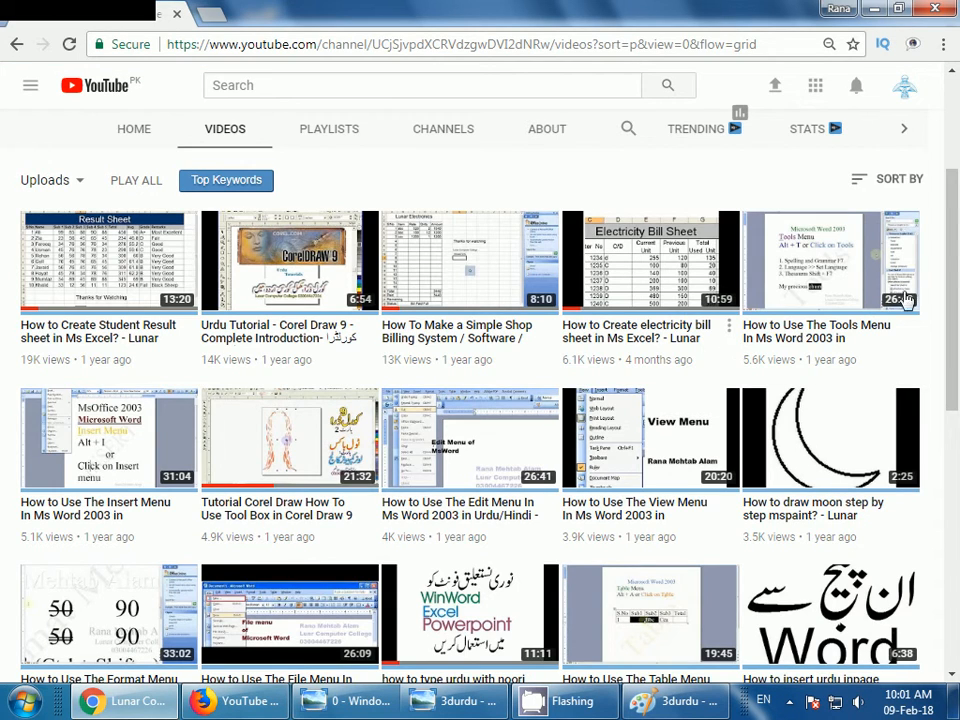
pyautogui.moveTo(949, 300); pyautogui.dragTo(957, 190)
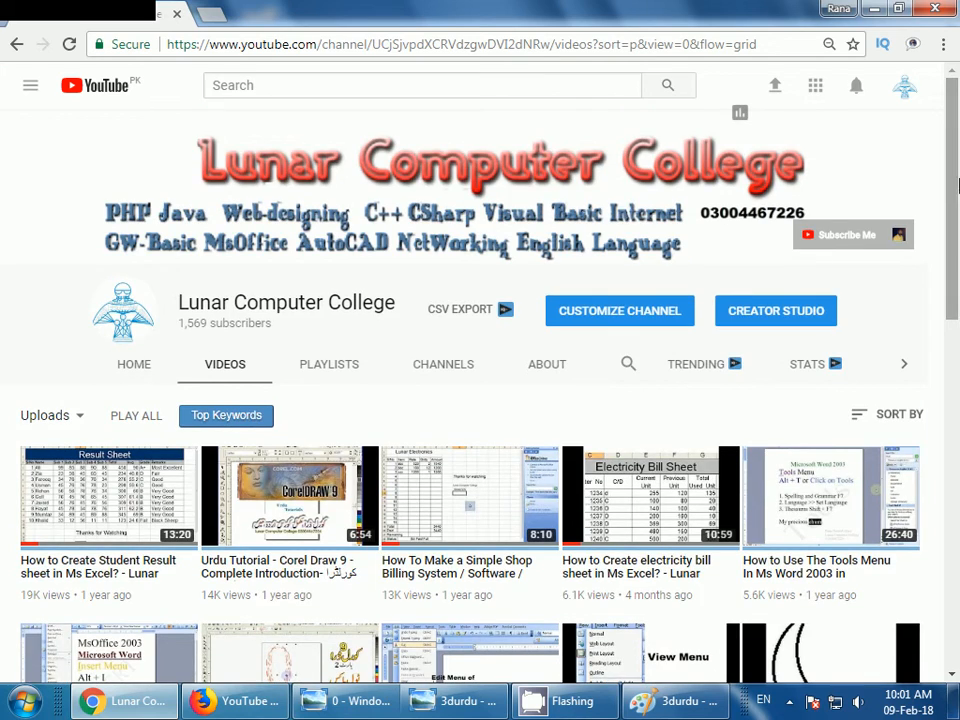